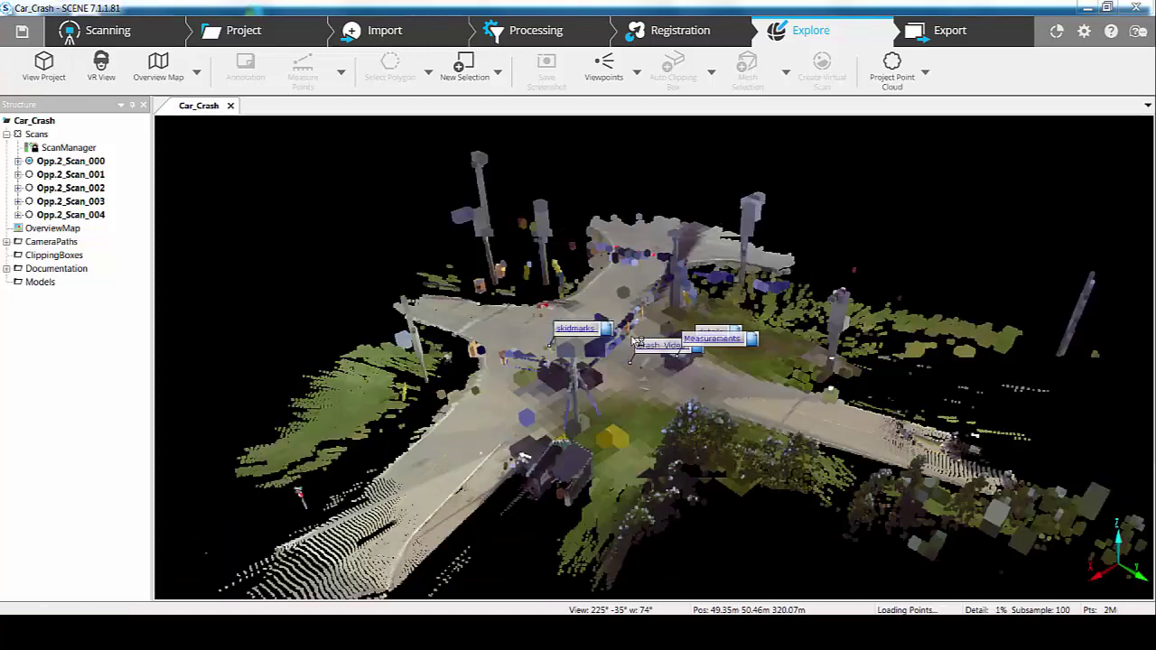
# - Try adding an annotation on the road surface in the middle of the intersection and delete it
pyautogui.moveTo(586, 413)
pyautogui.mouseDown()
pyautogui.moveTo(488, 350)
pyautogui.moveTo(732, 344)
pyautogui.mouseUp()
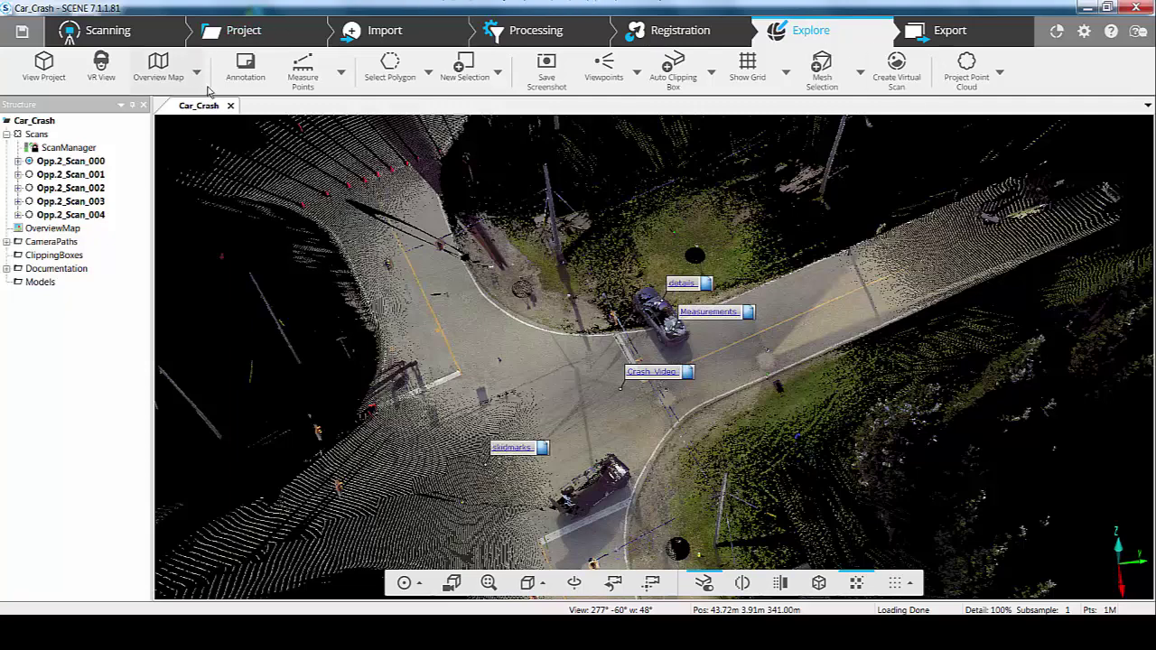
pyautogui.click(251, 68)
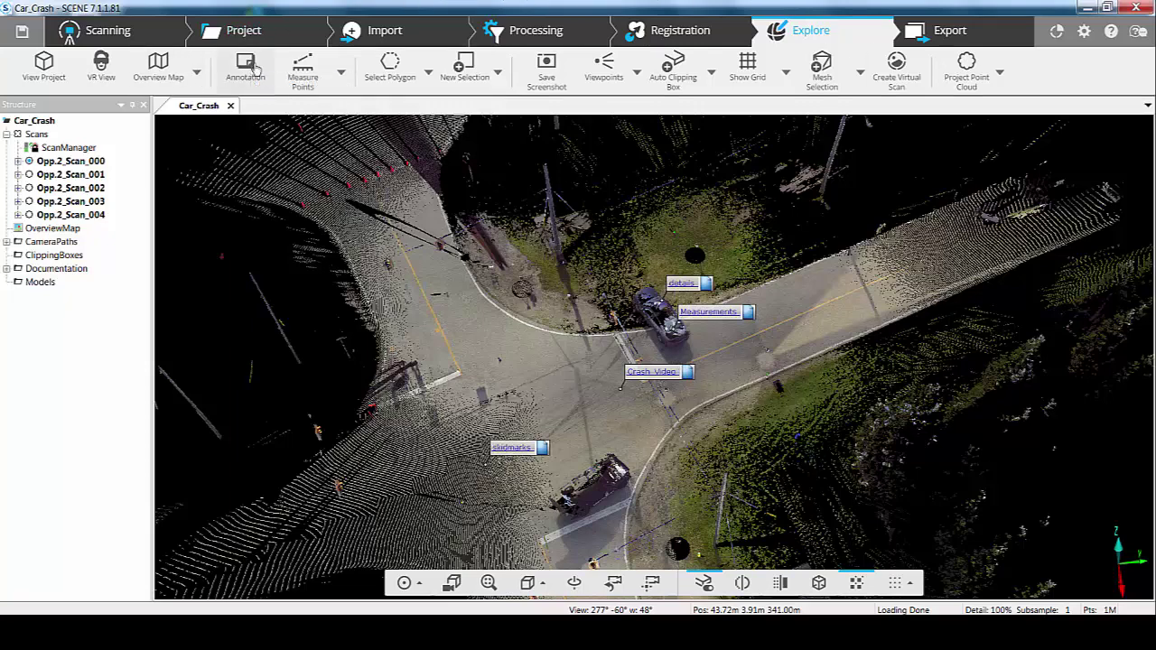
pyautogui.click(547, 354)
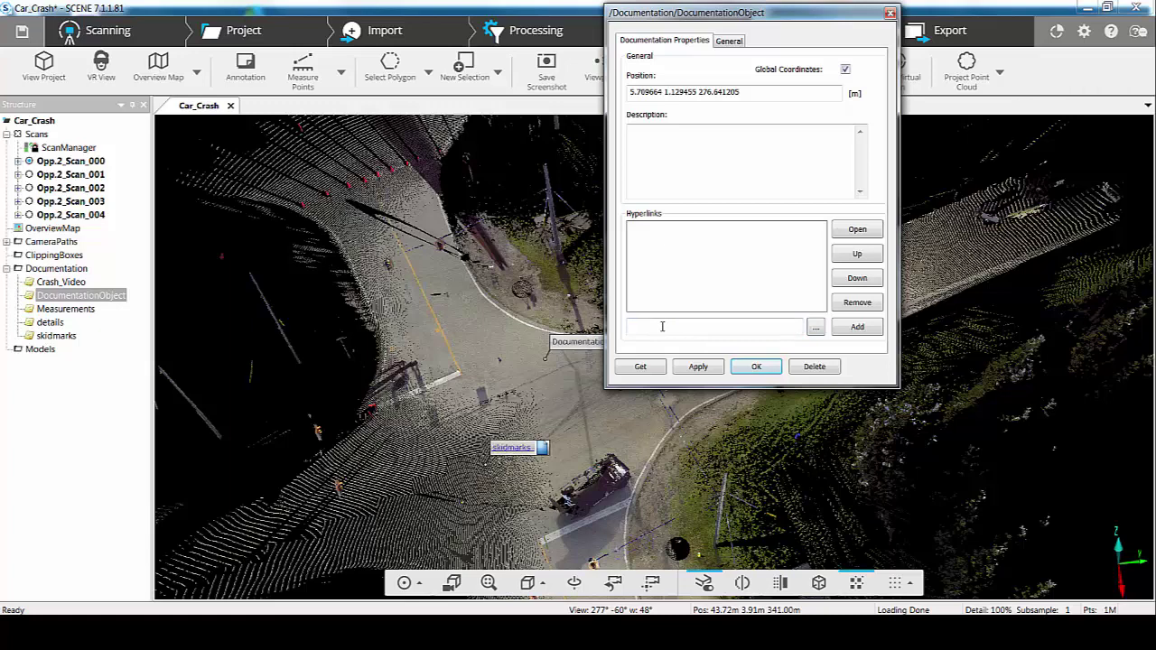
pyautogui.moveTo(720, 20); pyautogui.dragTo(820, 60)
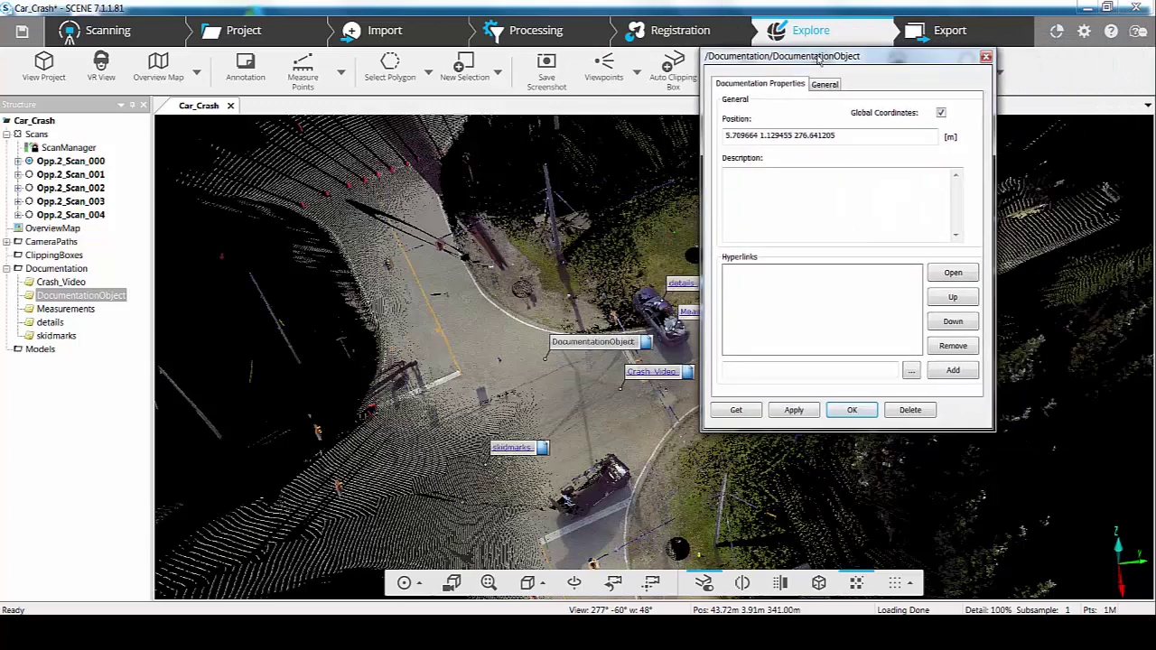
pyautogui.click(909, 409)
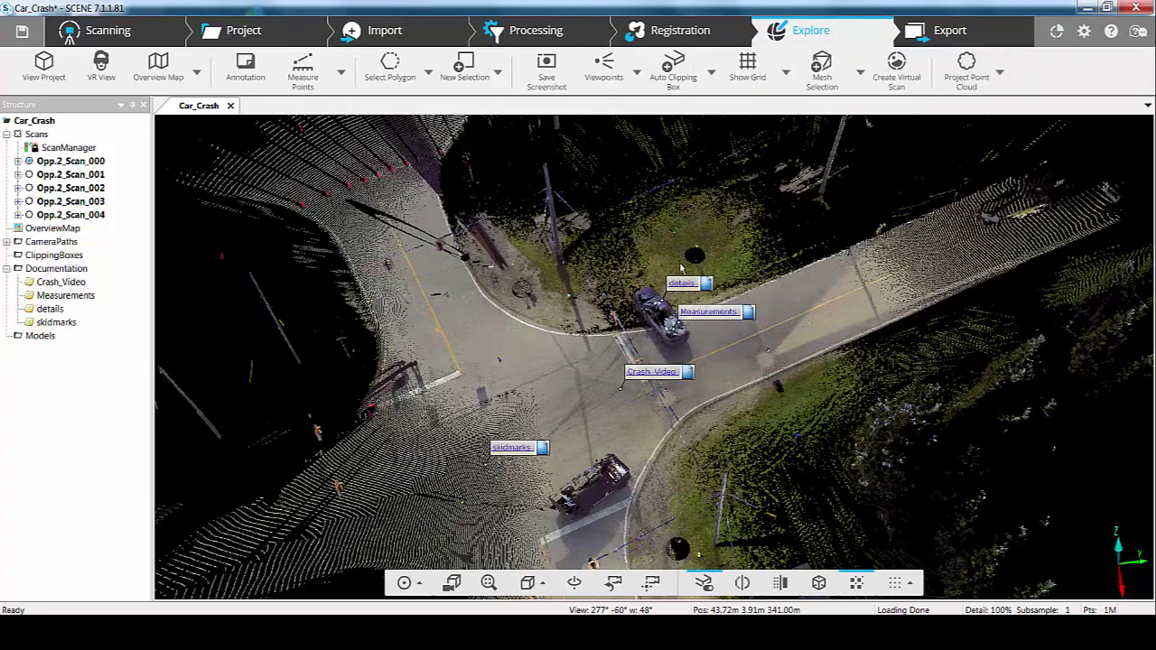
# - Inspect the hyperlink and name in the properties of the Crash_Video annotation
pyautogui.rightClick(682, 377)
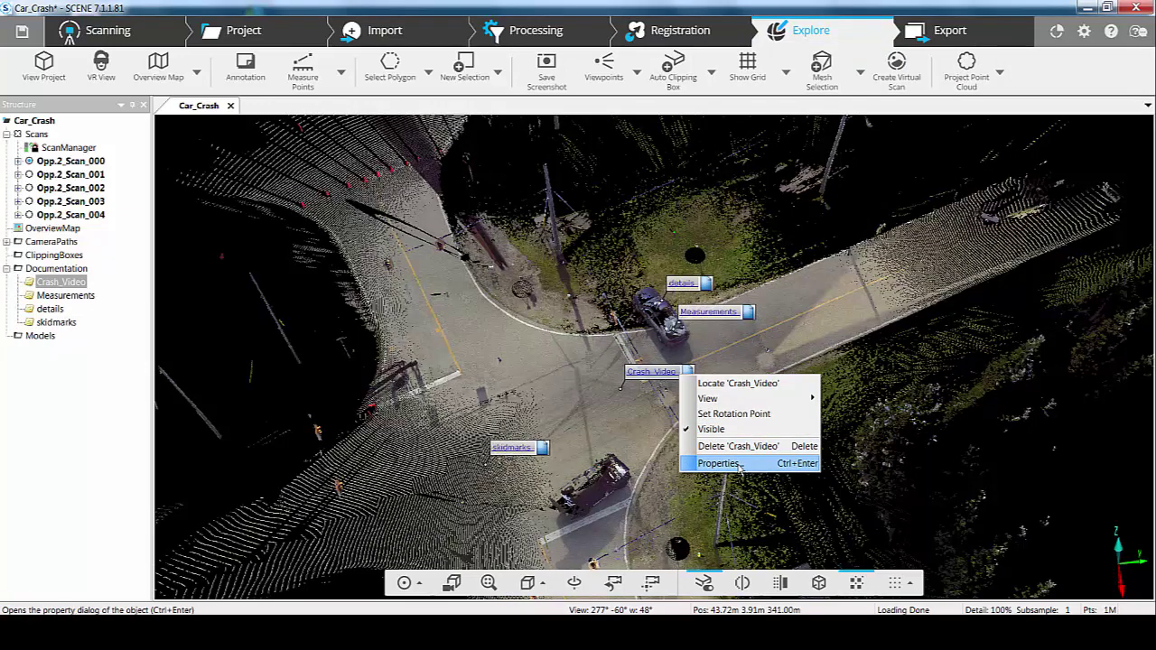
pyautogui.click(738, 465)
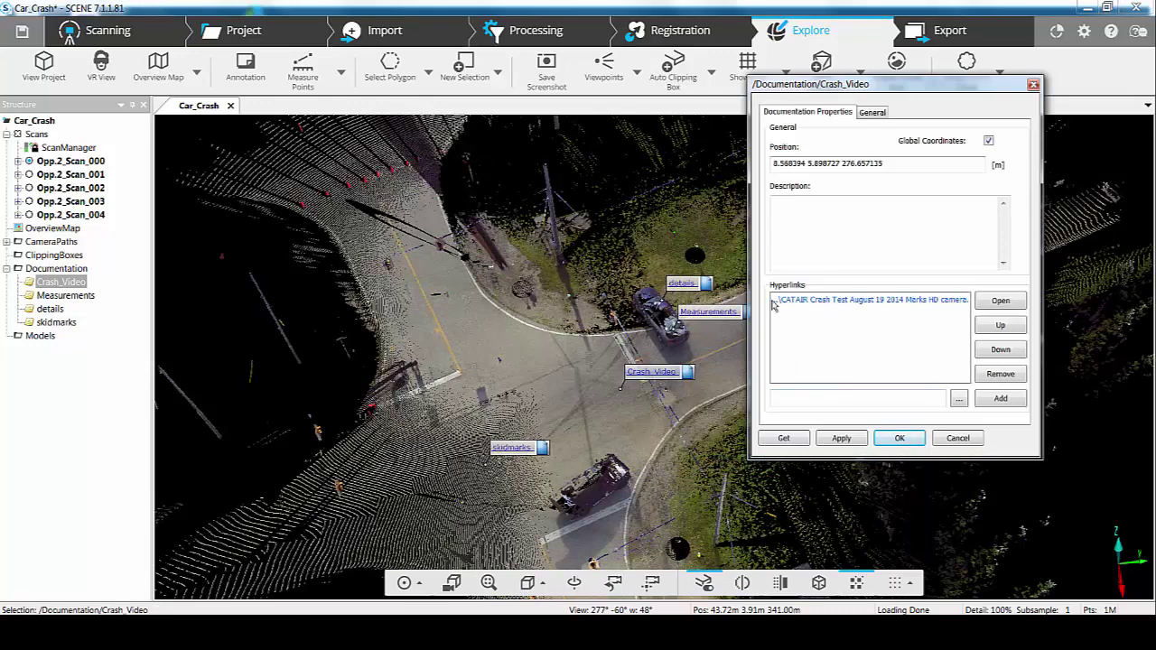
pyautogui.click(882, 114)
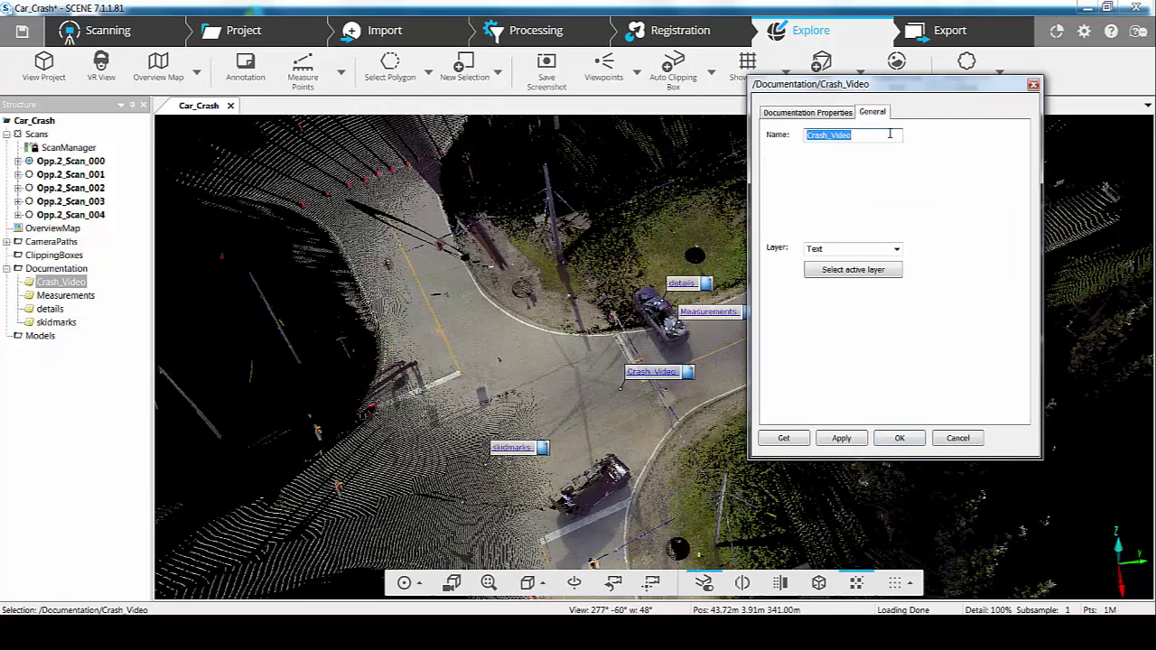
pyautogui.click(900, 438)
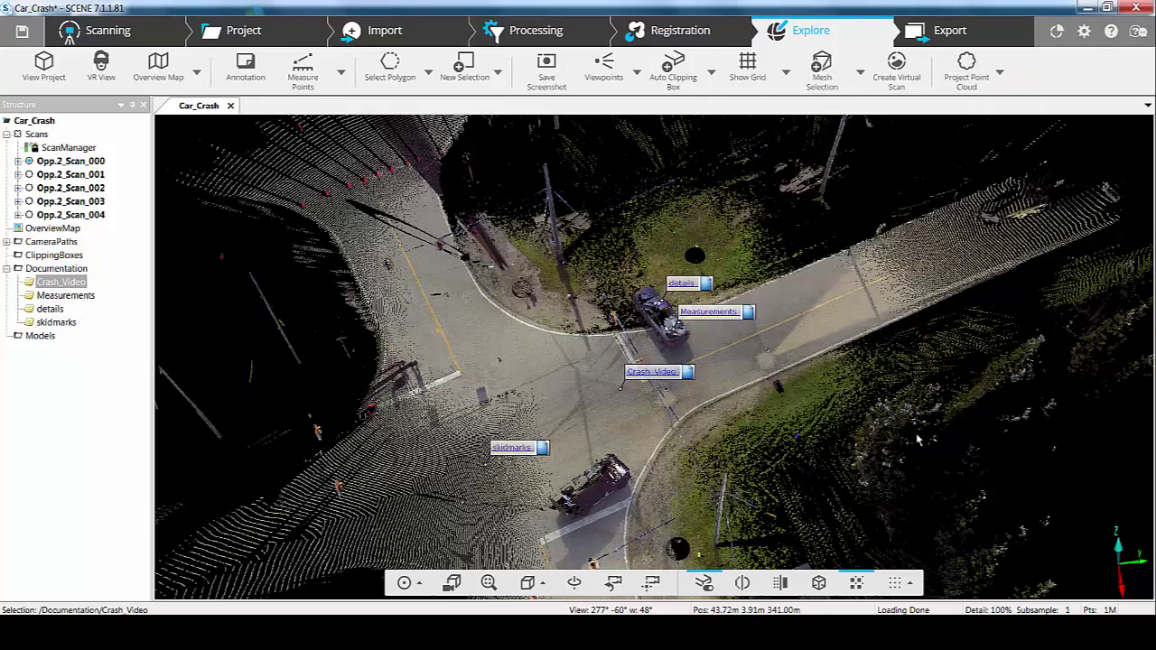
# - Review the overview map, scan overlay and project settings for creating SCENE 2go data, and close them without exporting
pyautogui.click(1058, 34)
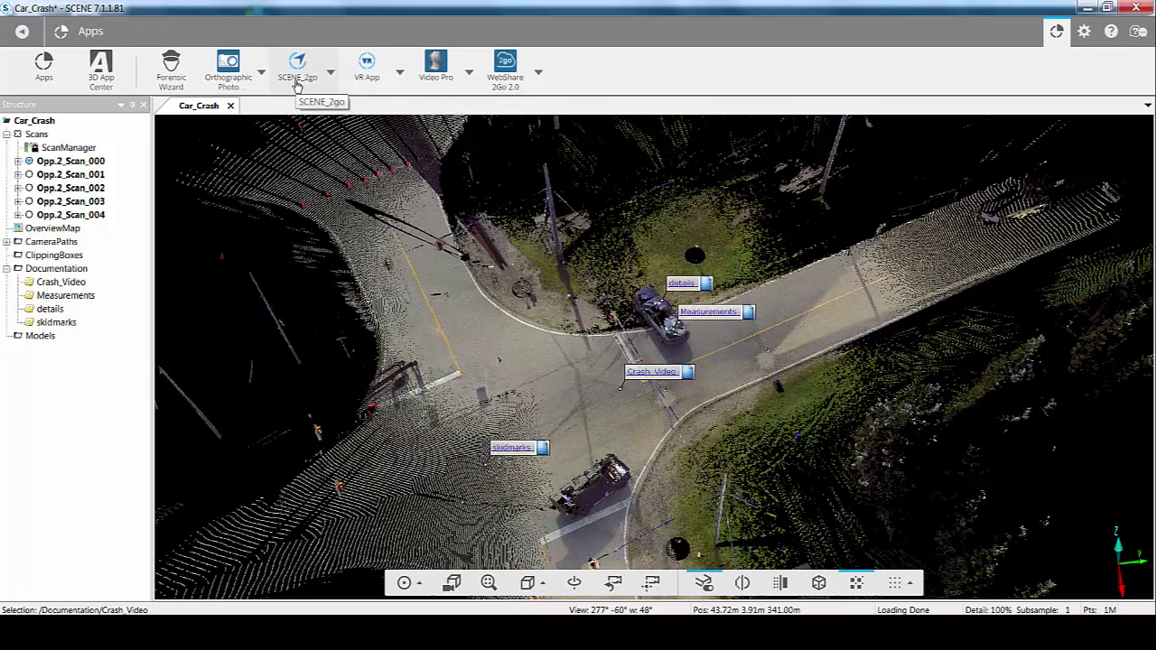
pyautogui.click(332, 78)
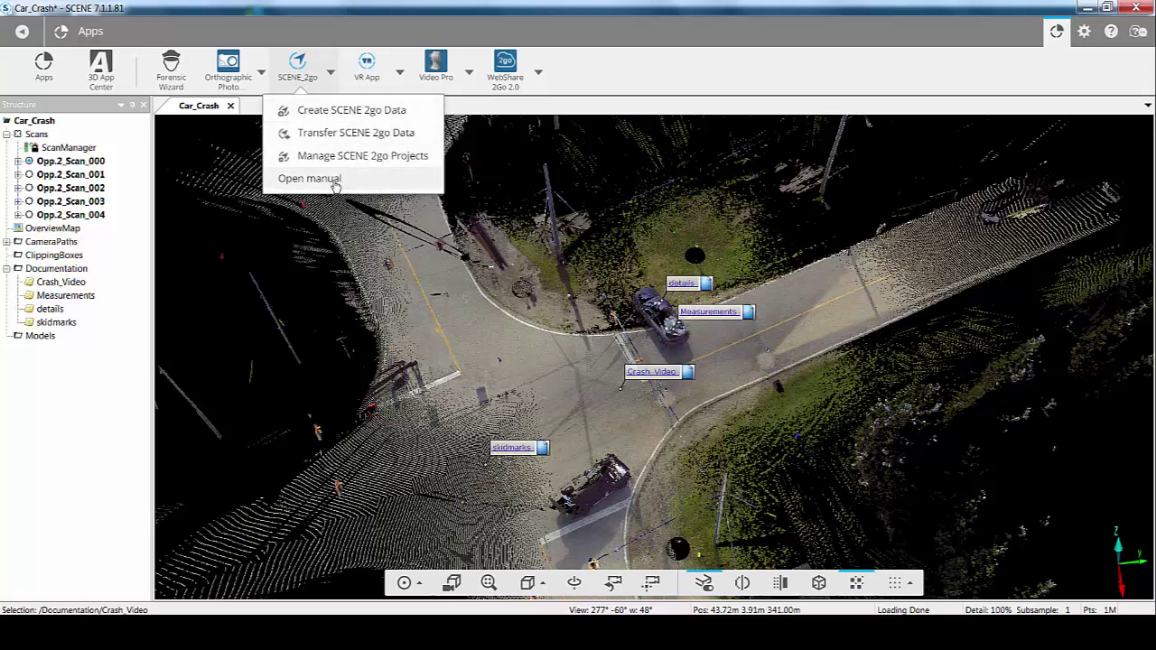
pyautogui.click(327, 110)
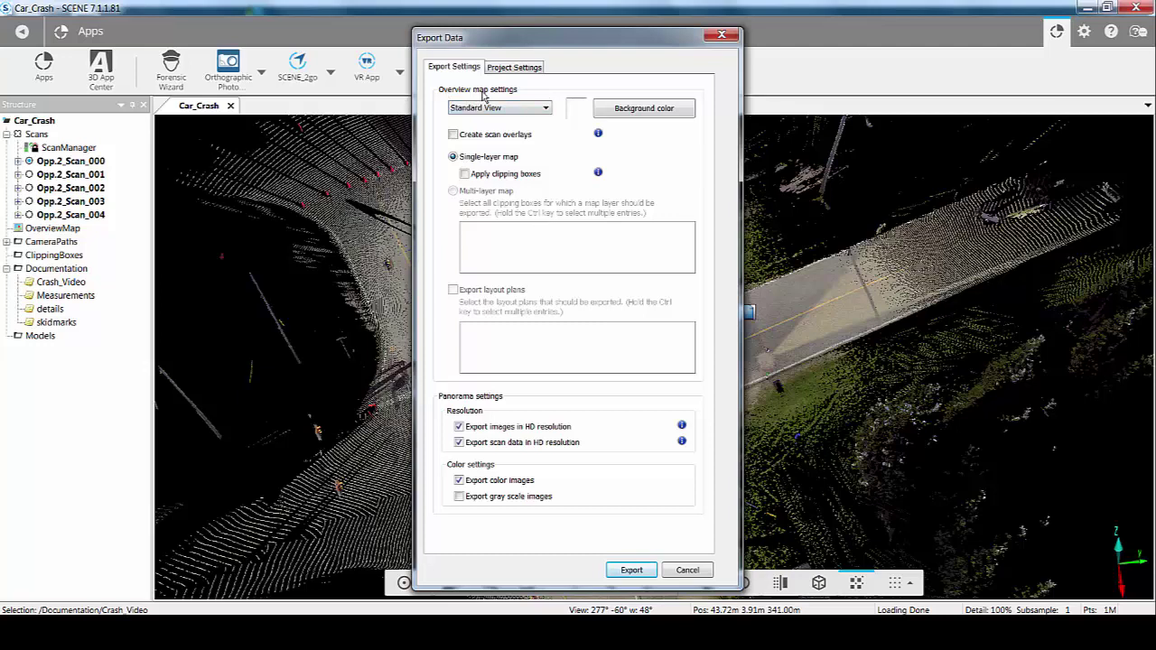
pyautogui.click(511, 109)
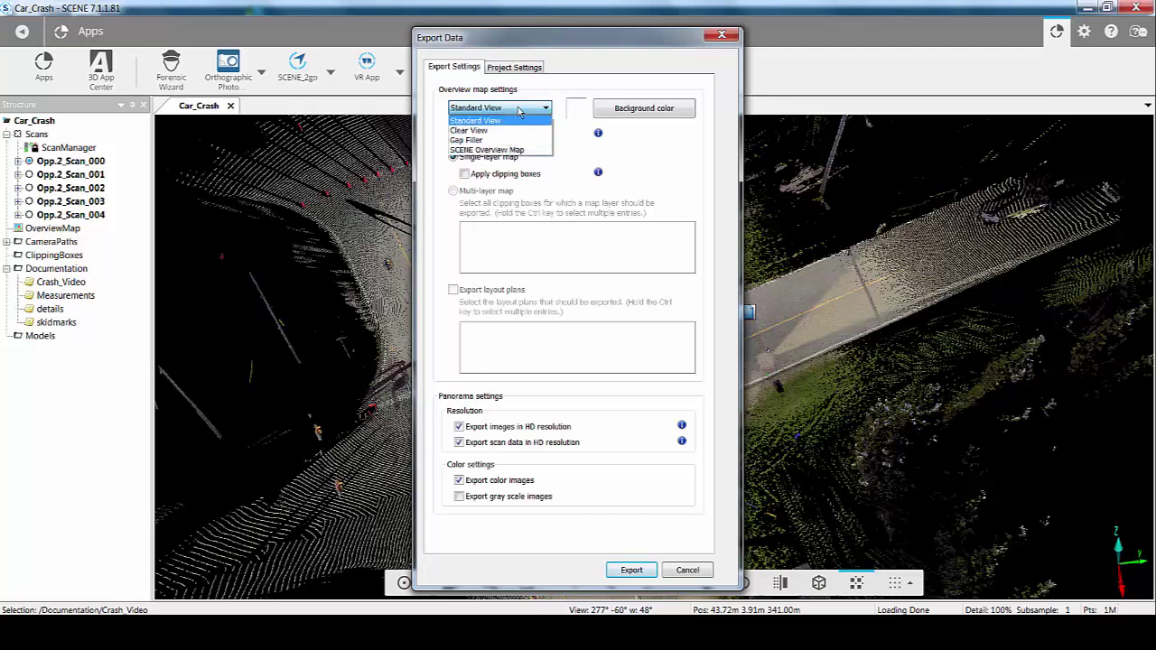
pyautogui.click(520, 110)
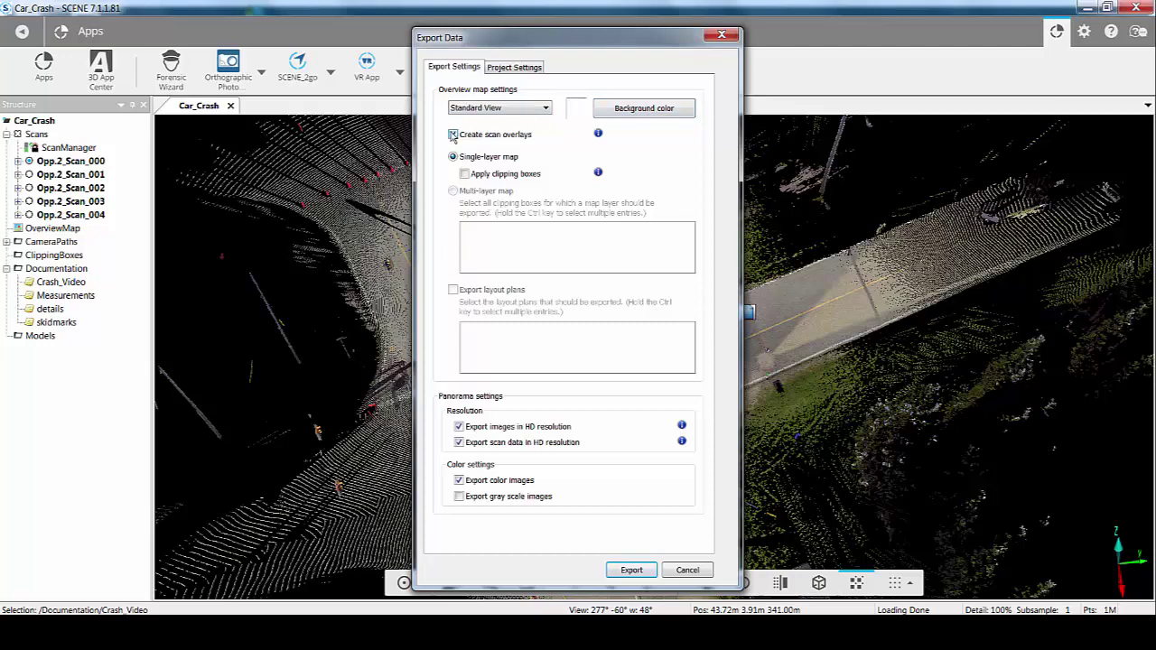
pyautogui.click(454, 135)
pyautogui.click(454, 136)
pyautogui.click(506, 68)
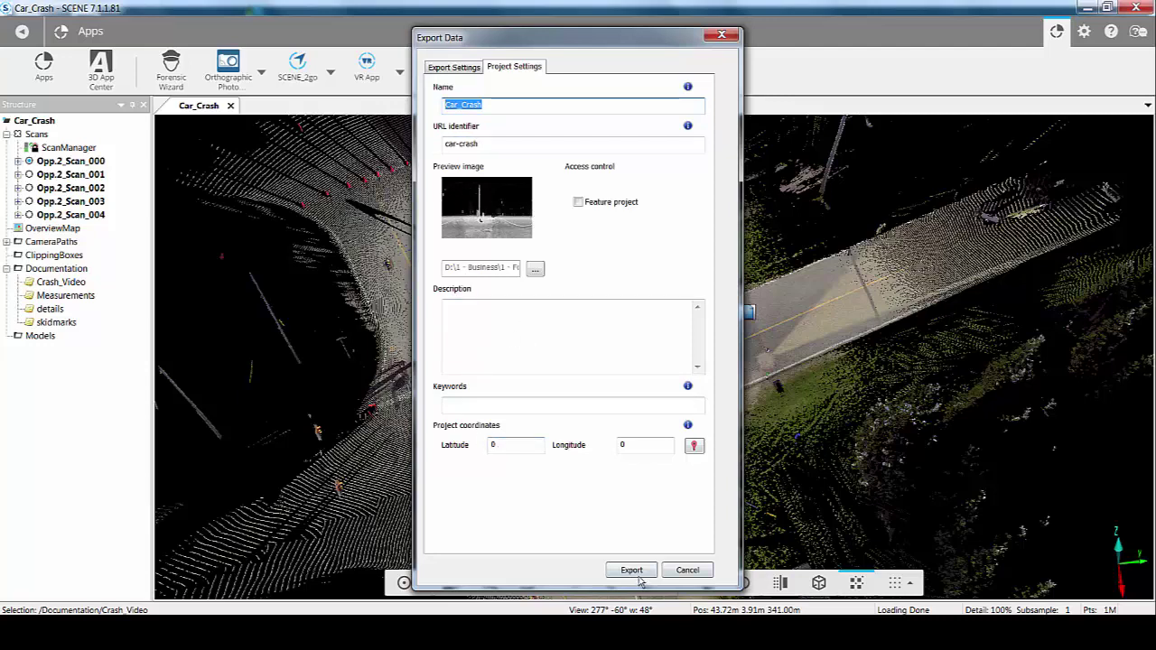
pyautogui.click(722, 35)
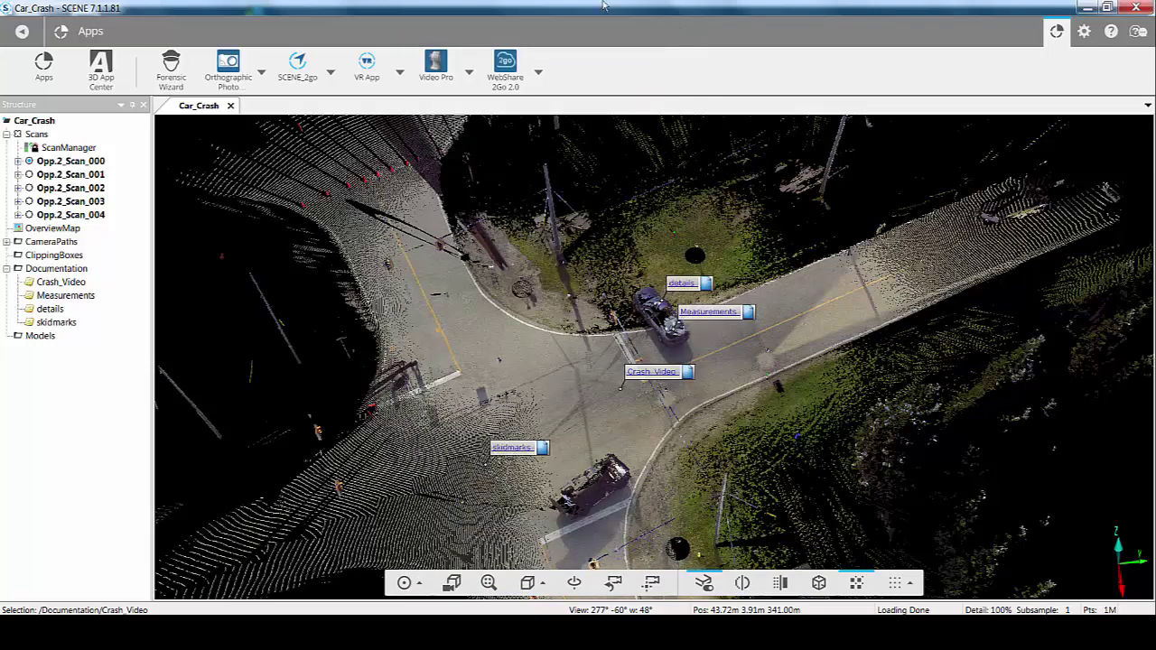
# - Transfer the SCENE 2go data to the preset destination folder with all linked files copied
pyautogui.click(332, 74)
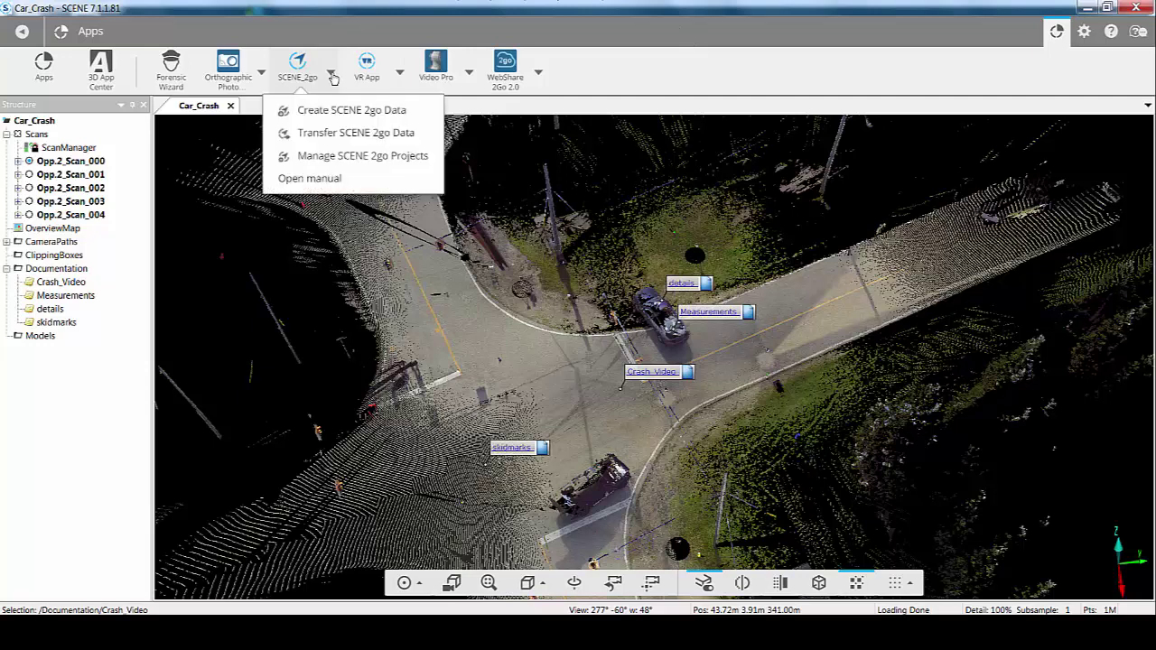
pyautogui.click(329, 136)
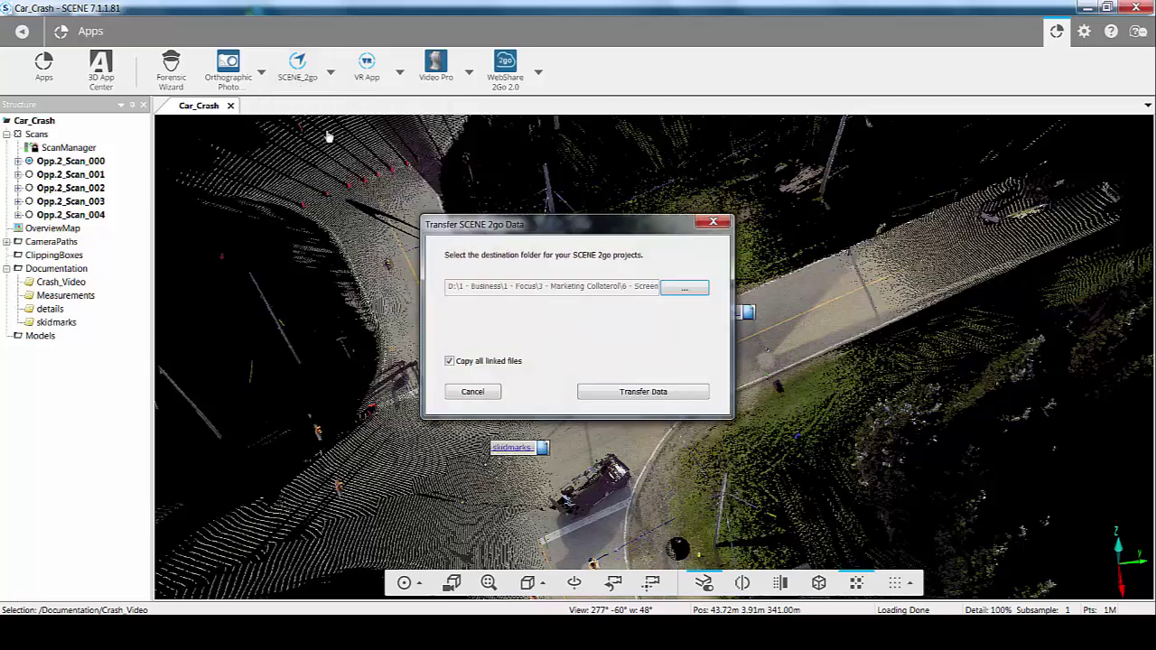
pyautogui.moveTo(575, 226); pyautogui.dragTo(725, 92)
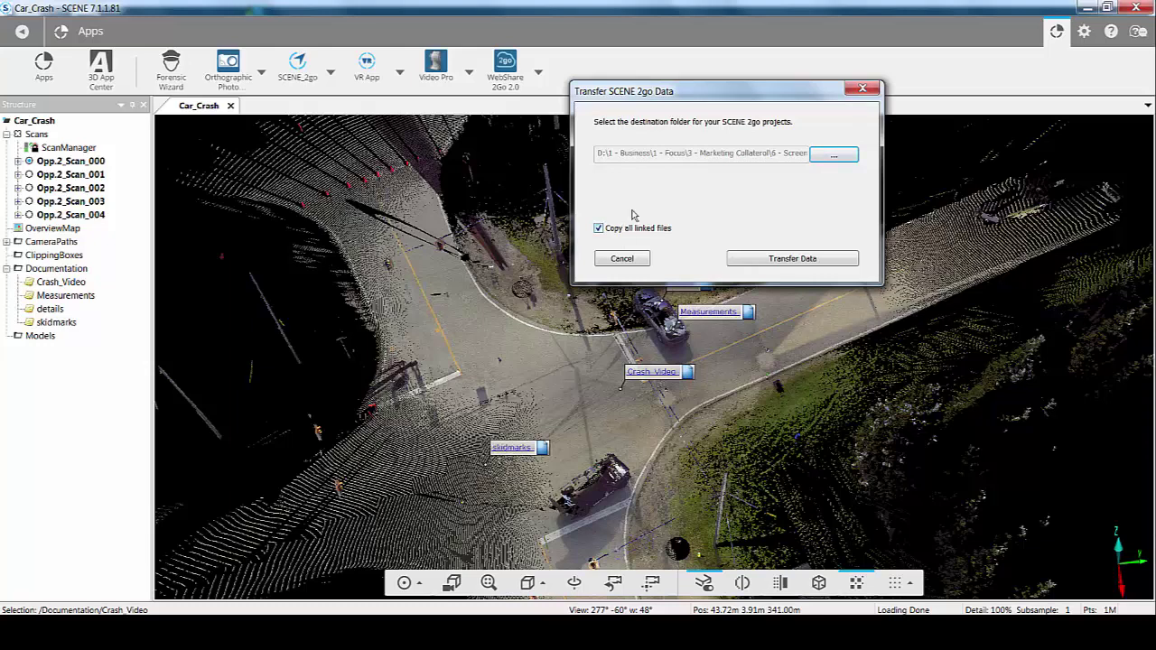
pyautogui.click(793, 259)
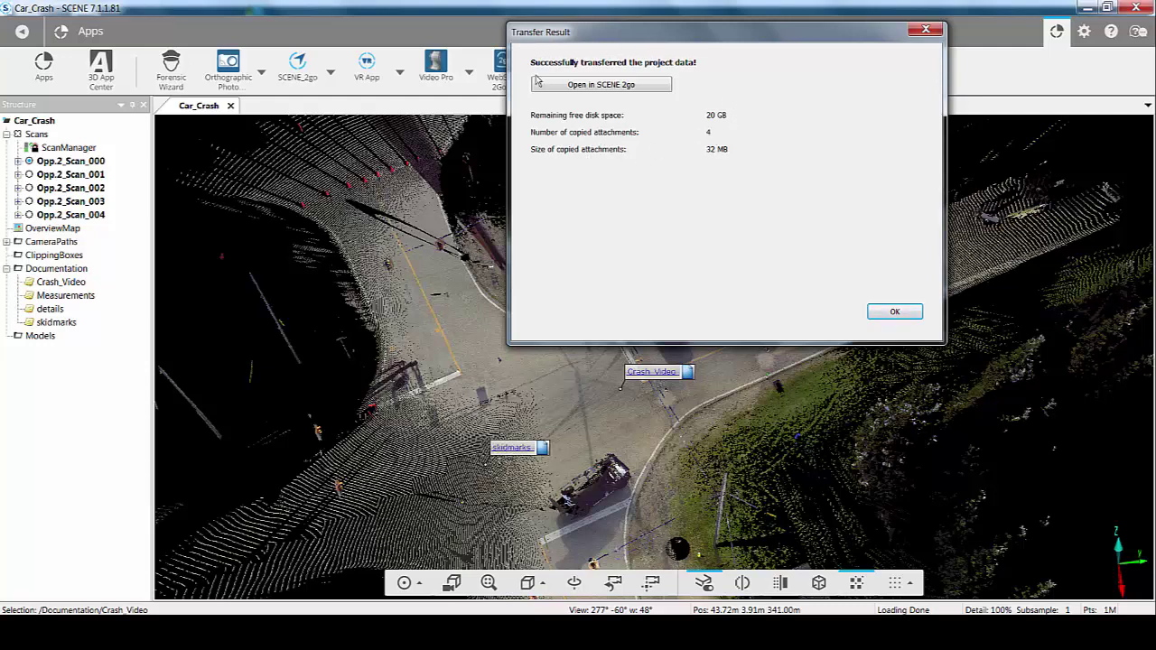
pyautogui.click(893, 313)
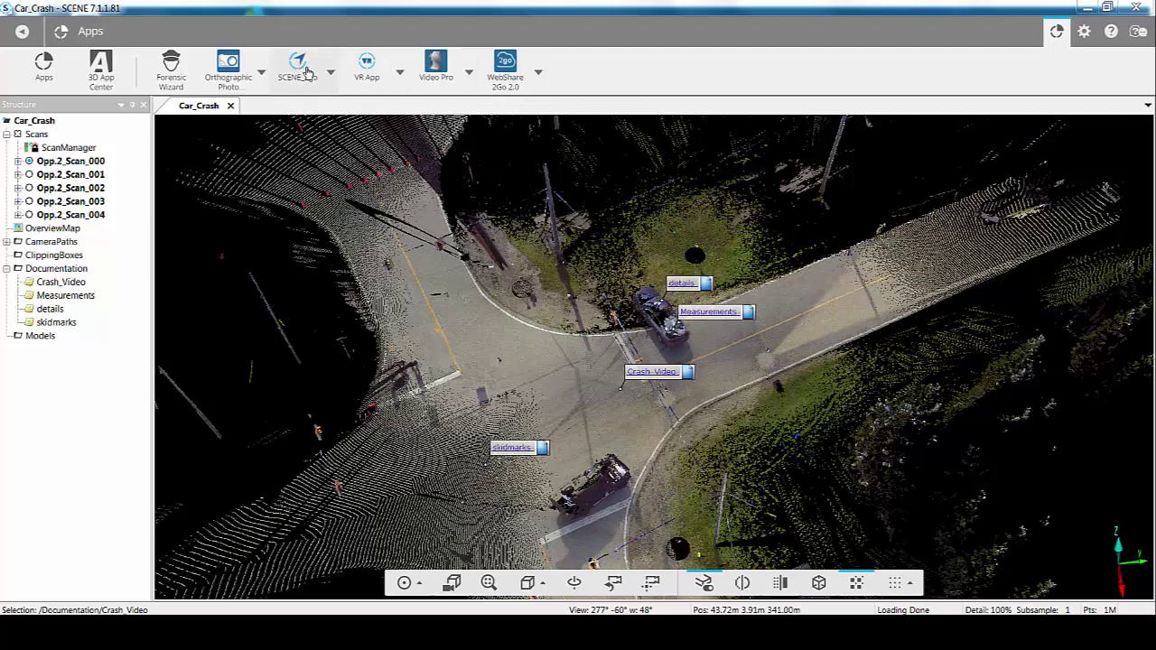
# - Open the transferred Car_Crash project in SCENE 2go from the SCENE 2go project manager
pyautogui.click(331, 71)
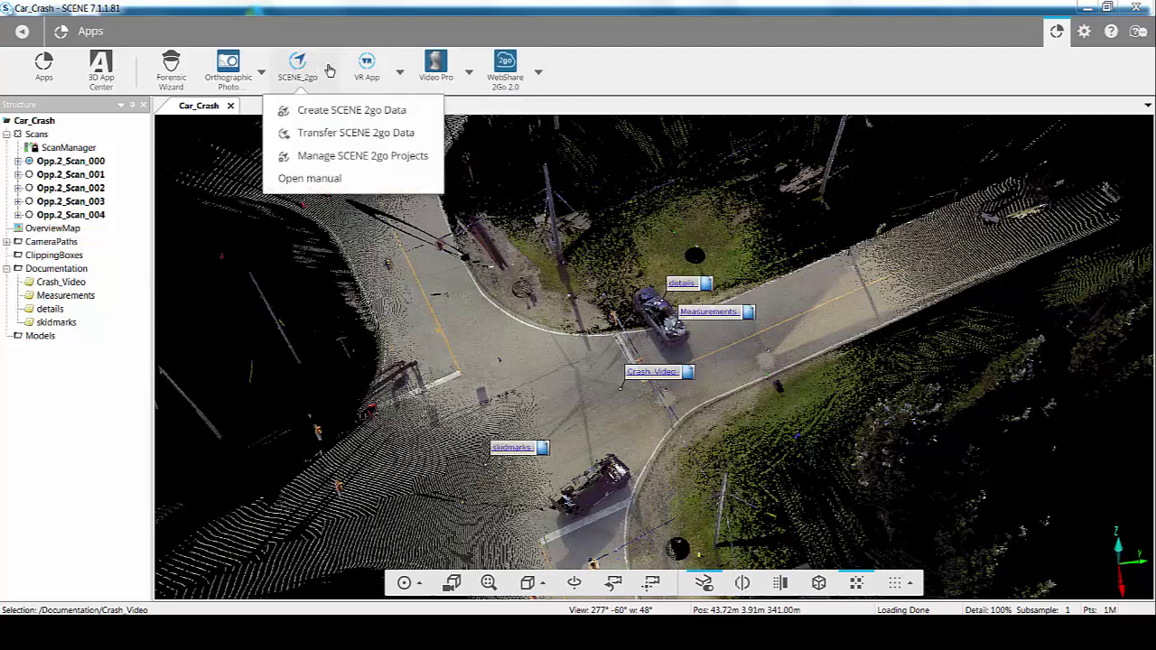
pyautogui.click(346, 157)
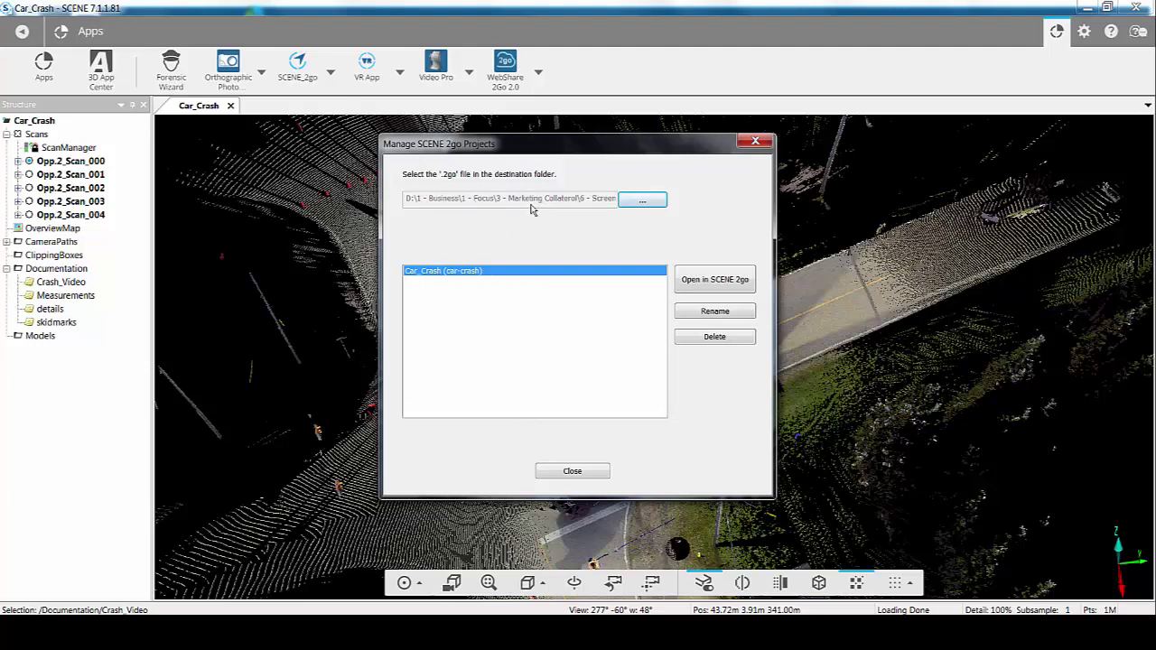
pyautogui.click(718, 282)
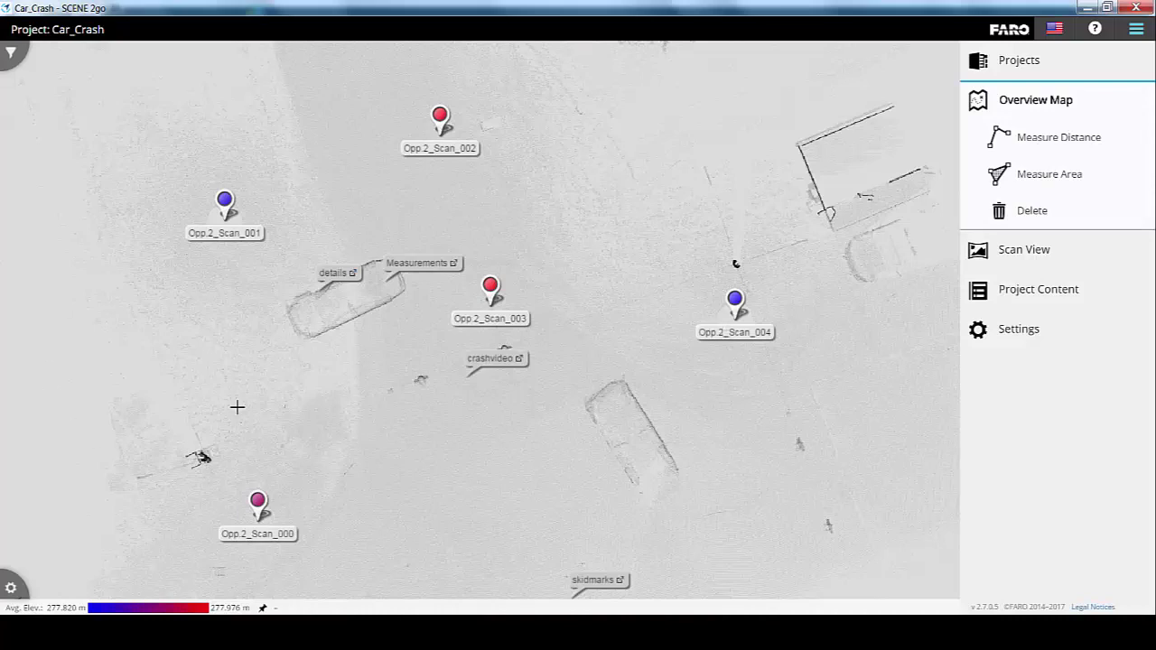
# - Show the Opp.2_Scan_003 panorama as the main view with the overview map as the inset
pyautogui.moveTo(13, 585)
pyautogui.click(21, 513)
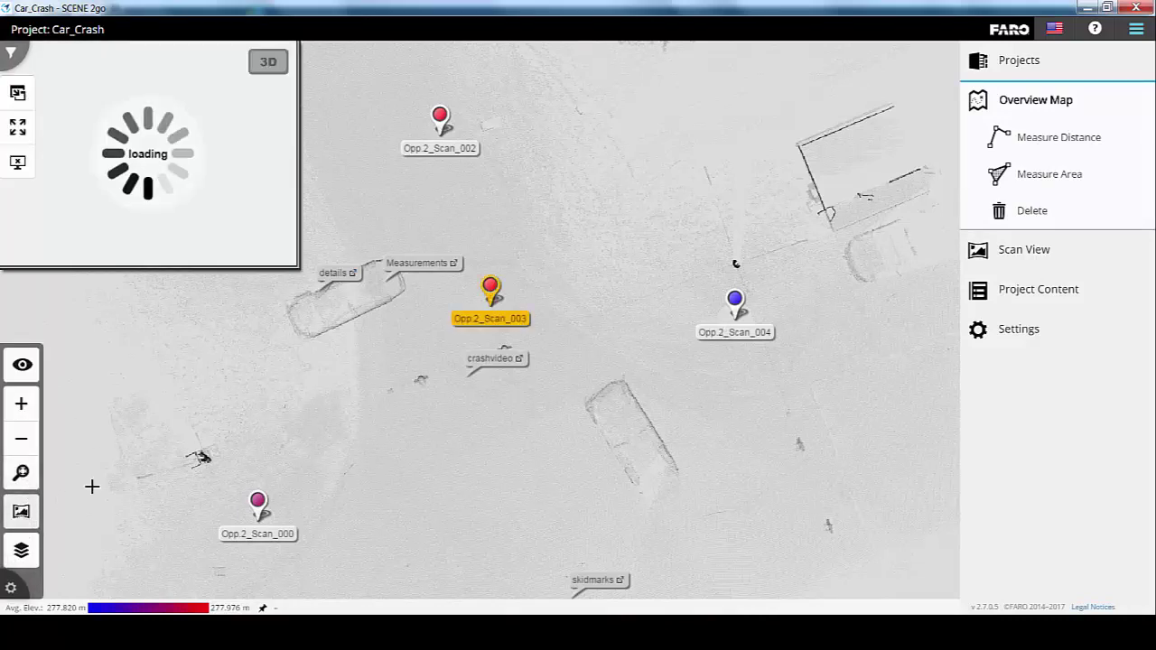
pyautogui.click(15, 93)
# - View the photo linked to the skidmarks annotation in the scan panorama and close it
pyautogui.moveTo(601, 220); pyautogui.dragTo(684, 273)
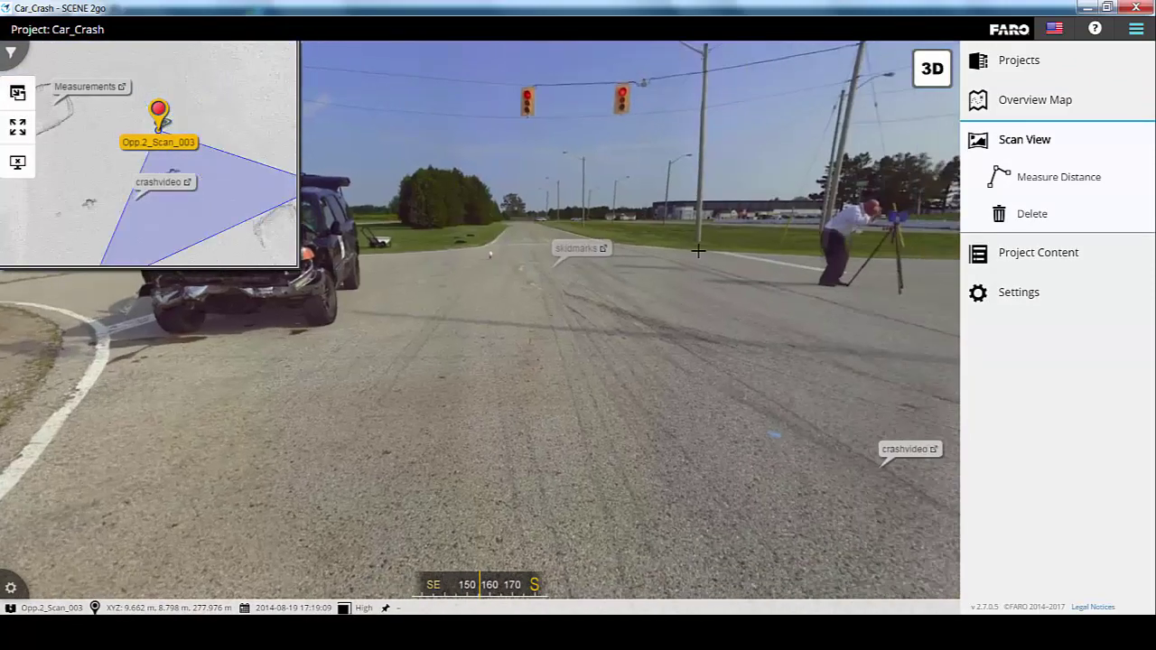
pyautogui.click(575, 247)
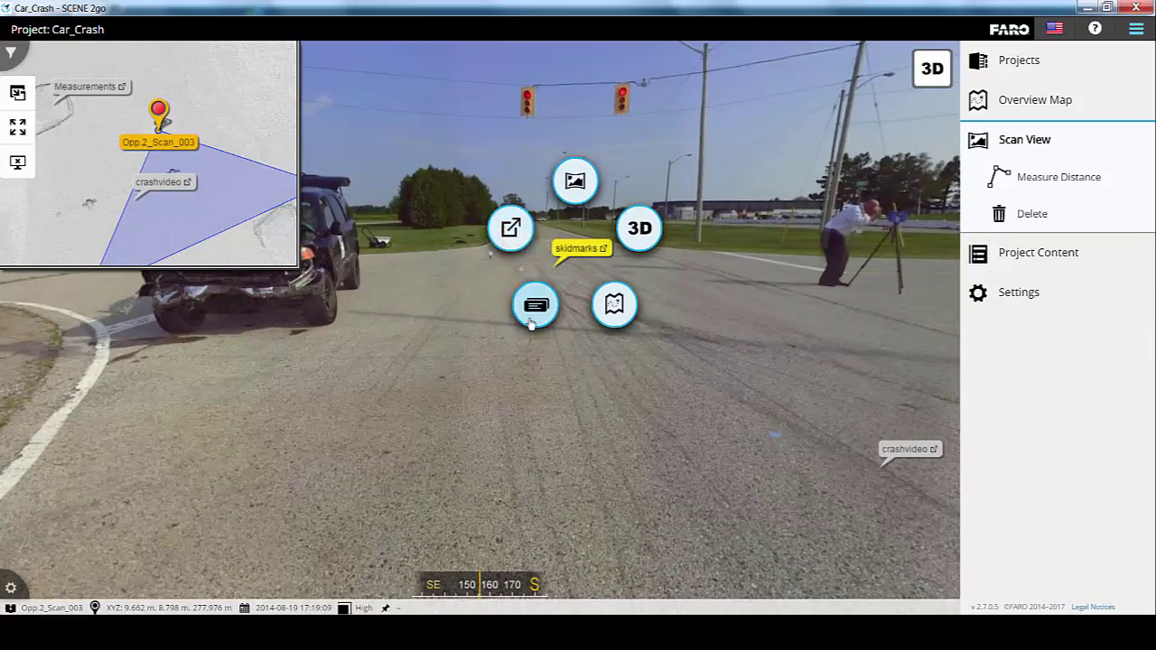
pyautogui.click(501, 233)
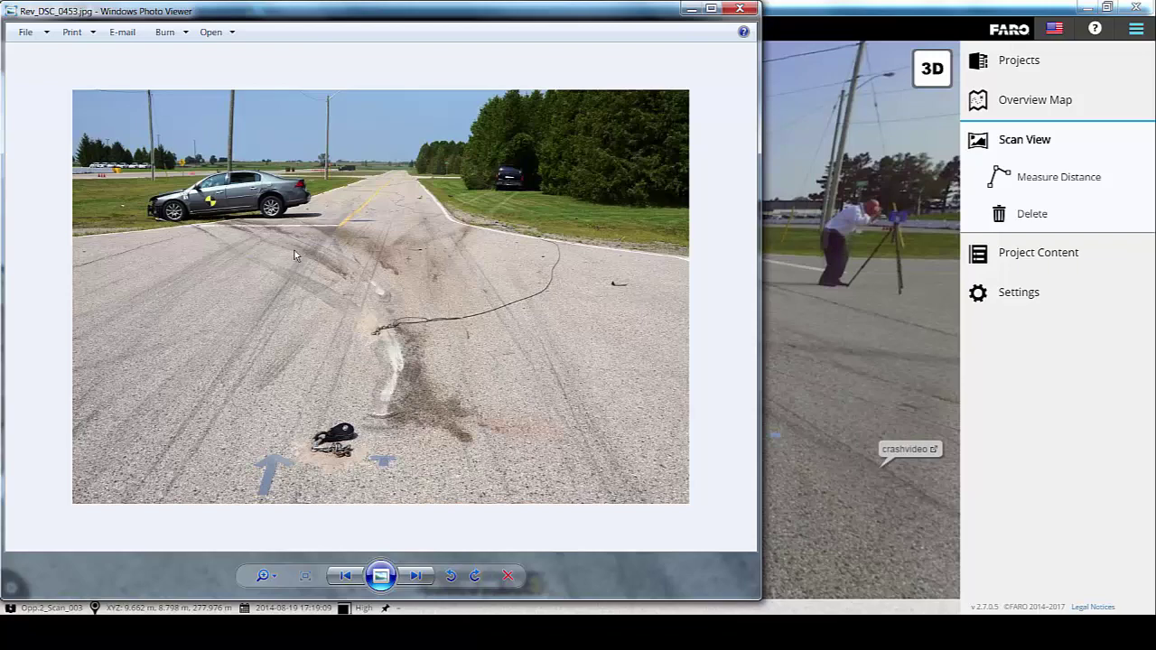
pyautogui.click(740, 8)
# - Play the video linked to the crashvideo annotation on the road
pyautogui.moveTo(683, 265); pyautogui.dragTo(515, 245)
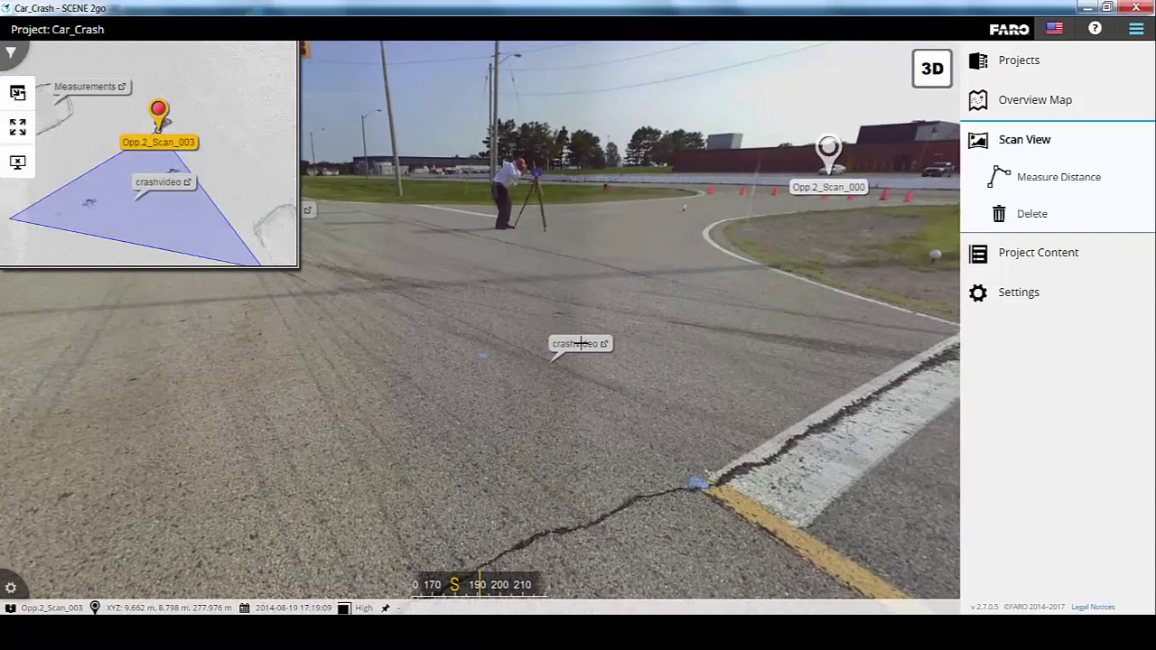
pyautogui.click(522, 325)
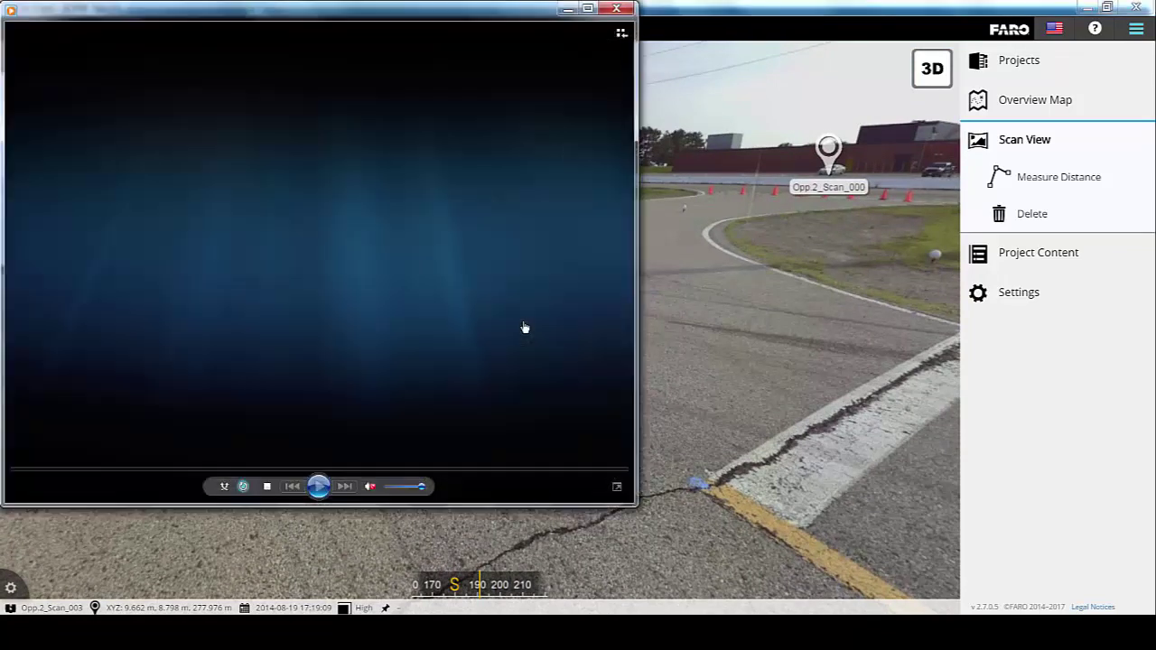
pyautogui.click(576, 612)
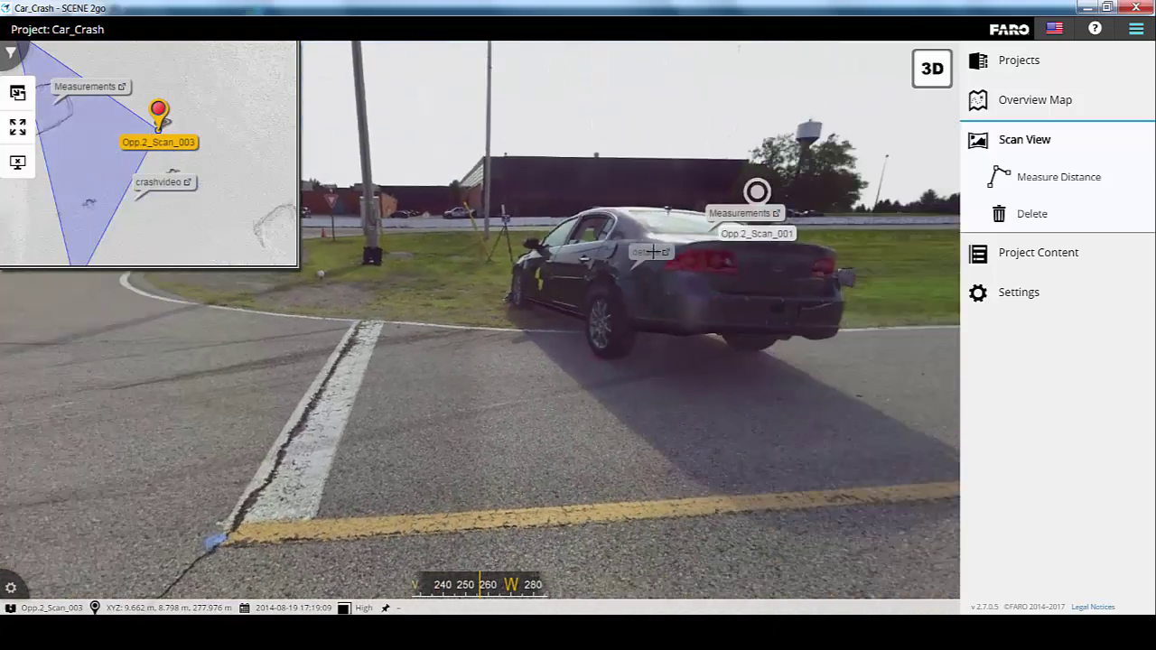
# - View the photo linked to the damaged car's details annotation and the PDF linked to its Measurements annotation
pyautogui.click(653, 252)
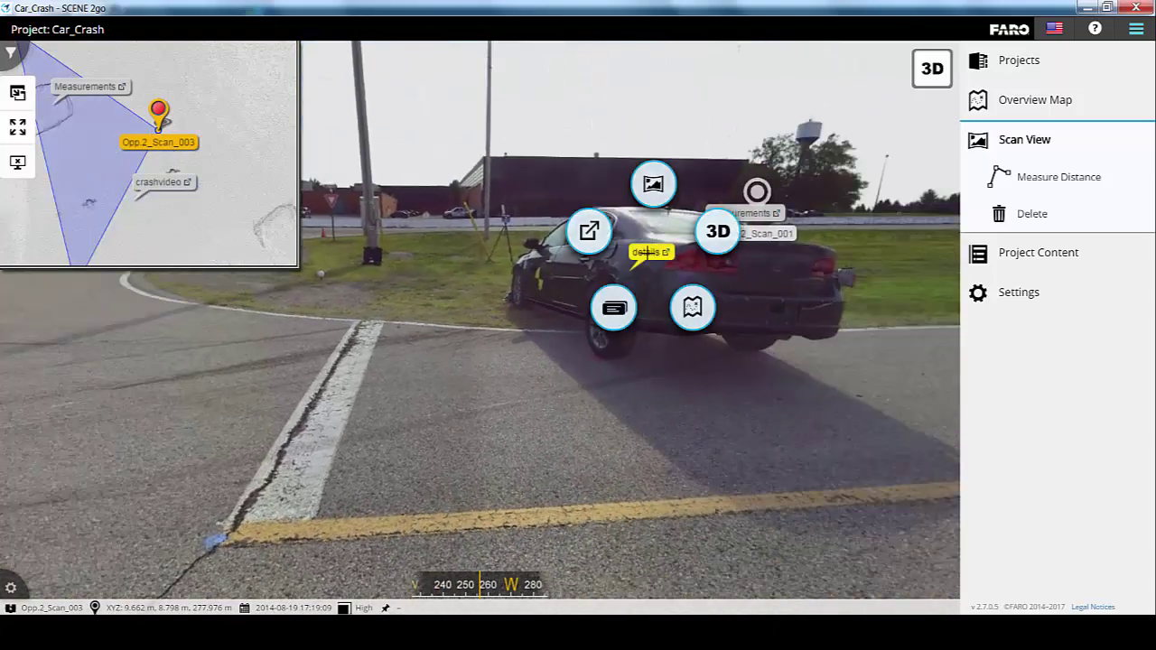
pyautogui.click(592, 237)
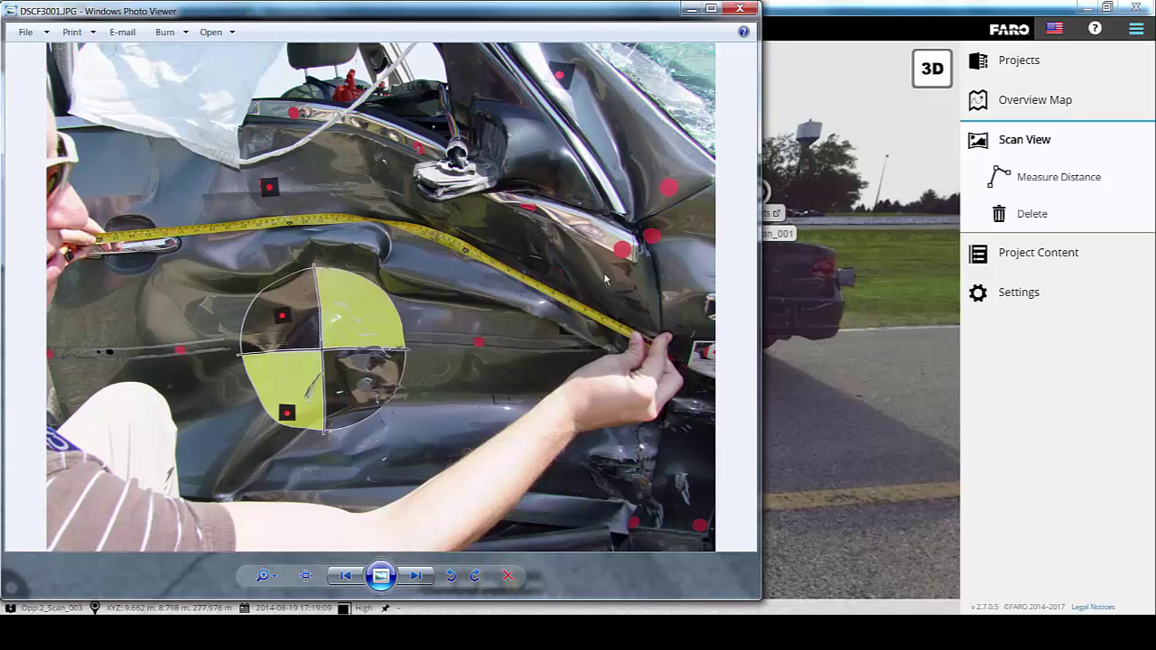
pyautogui.click(741, 9)
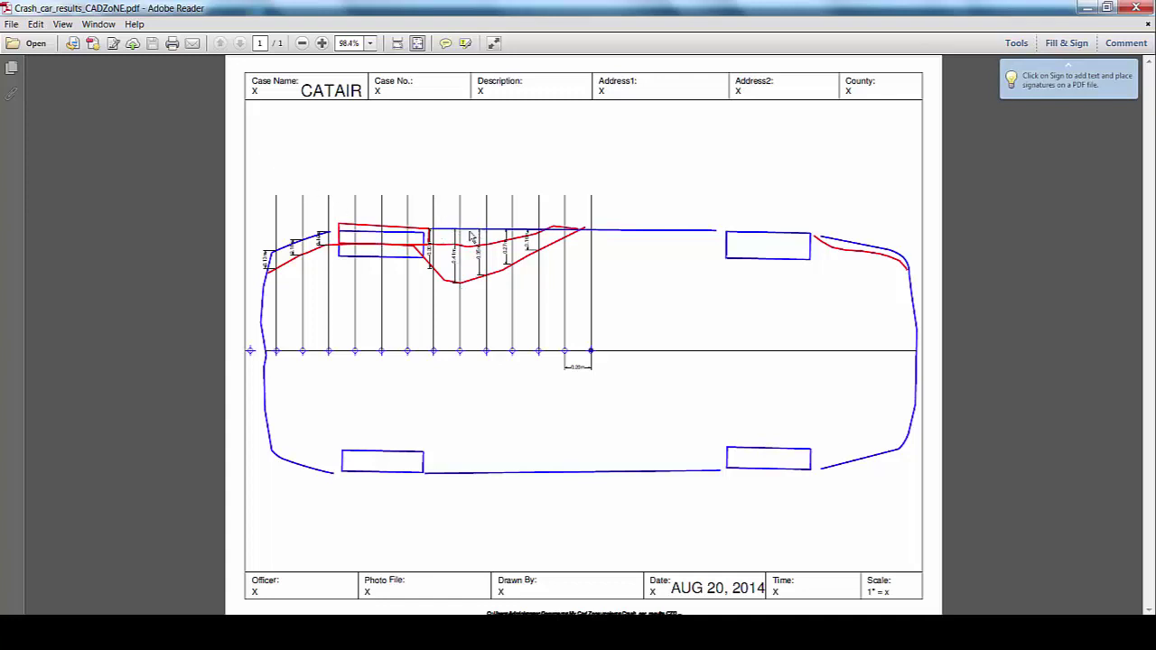
pyautogui.click(1145, 9)
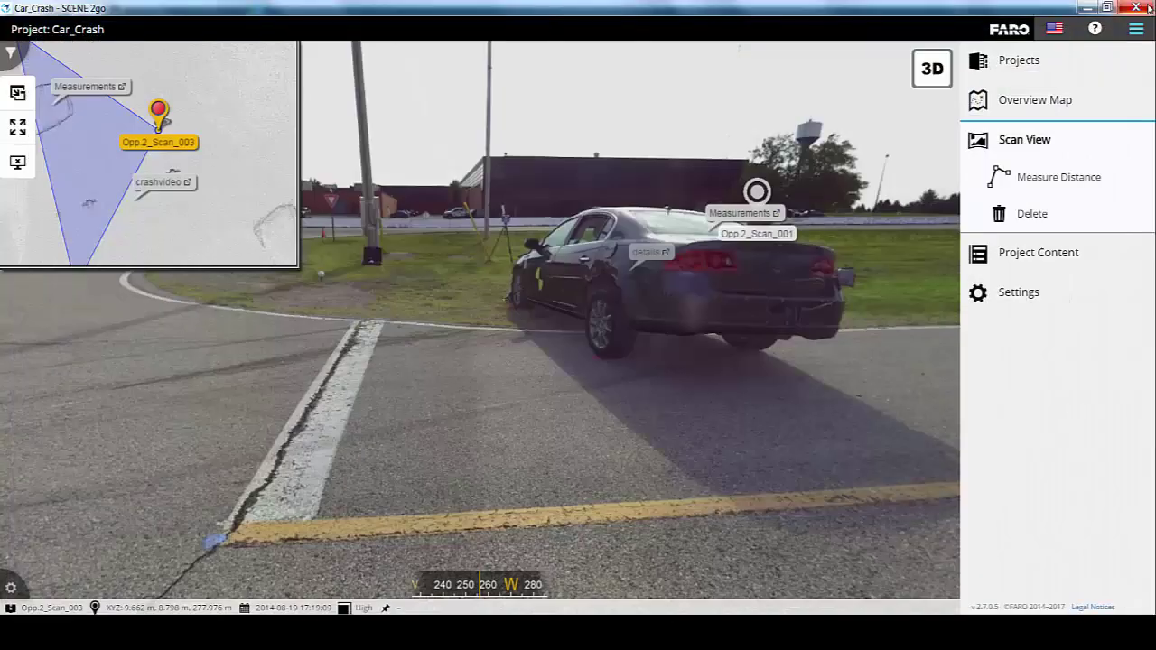
# - Measure a three-point distance on the overview map from the car below Opp.2_Scan_004, via a point above Opp.2_Scan_003, to the car beside the details annotation
pyautogui.click(1026, 101)
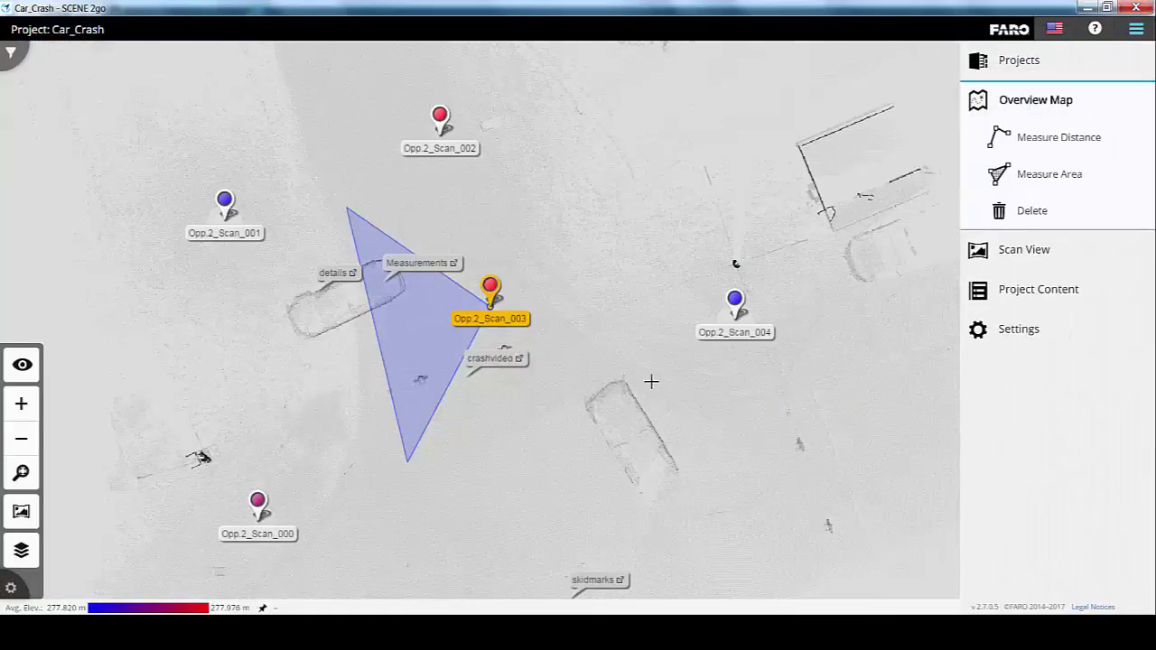
pyautogui.click(1048, 137)
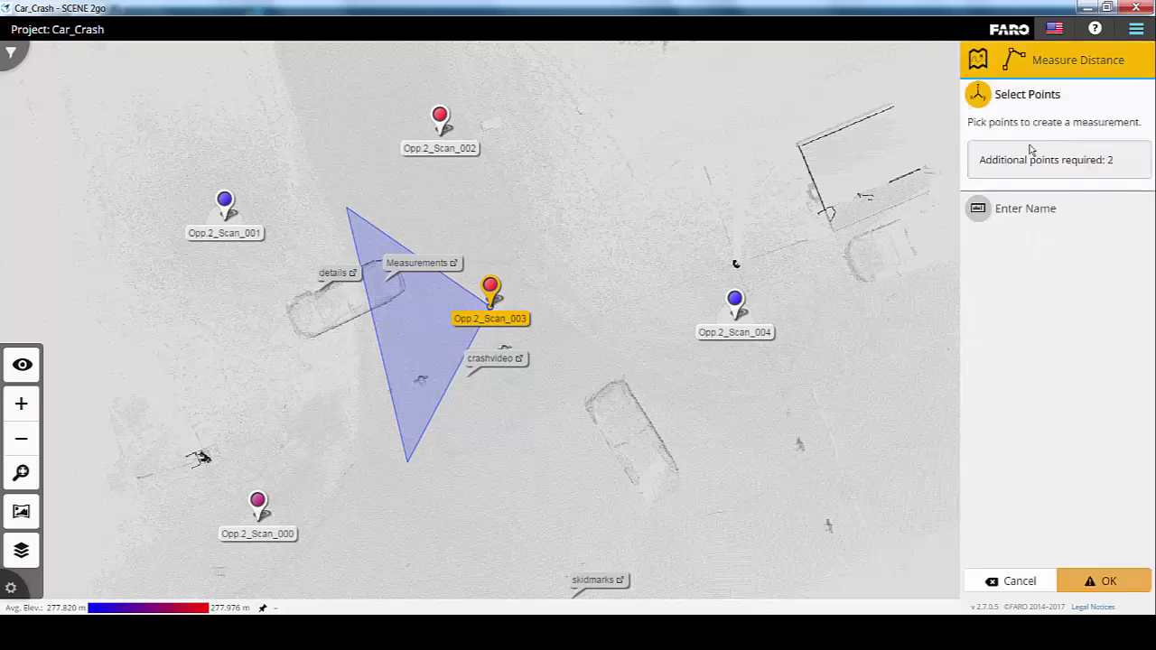
pyautogui.click(644, 503)
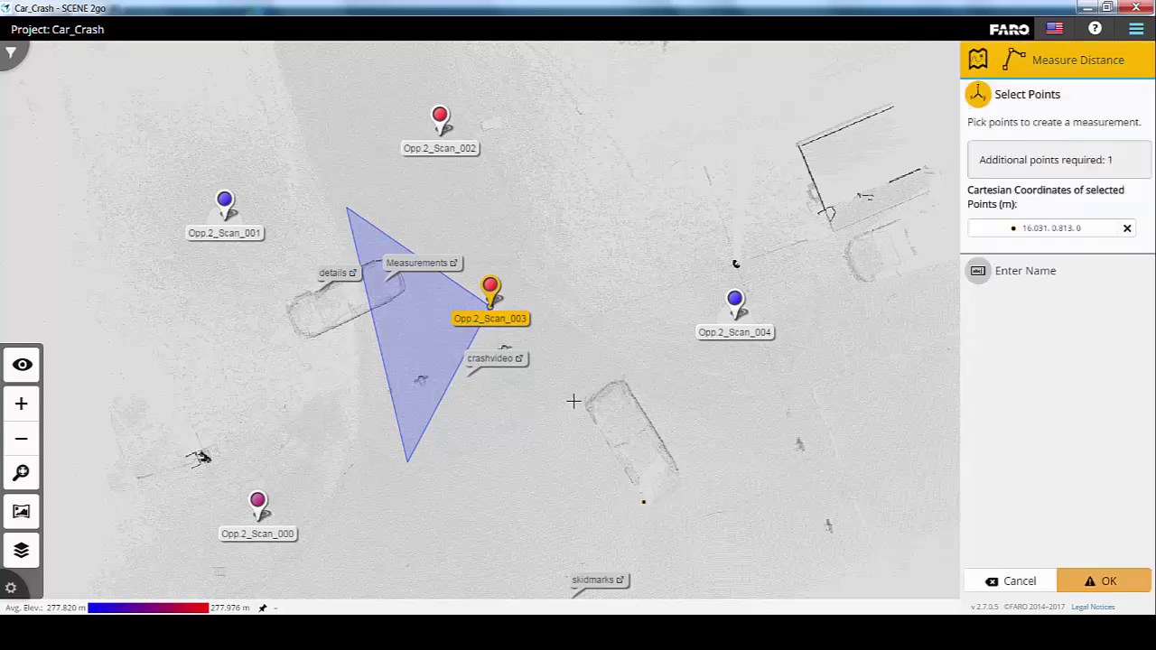
pyautogui.click(498, 246)
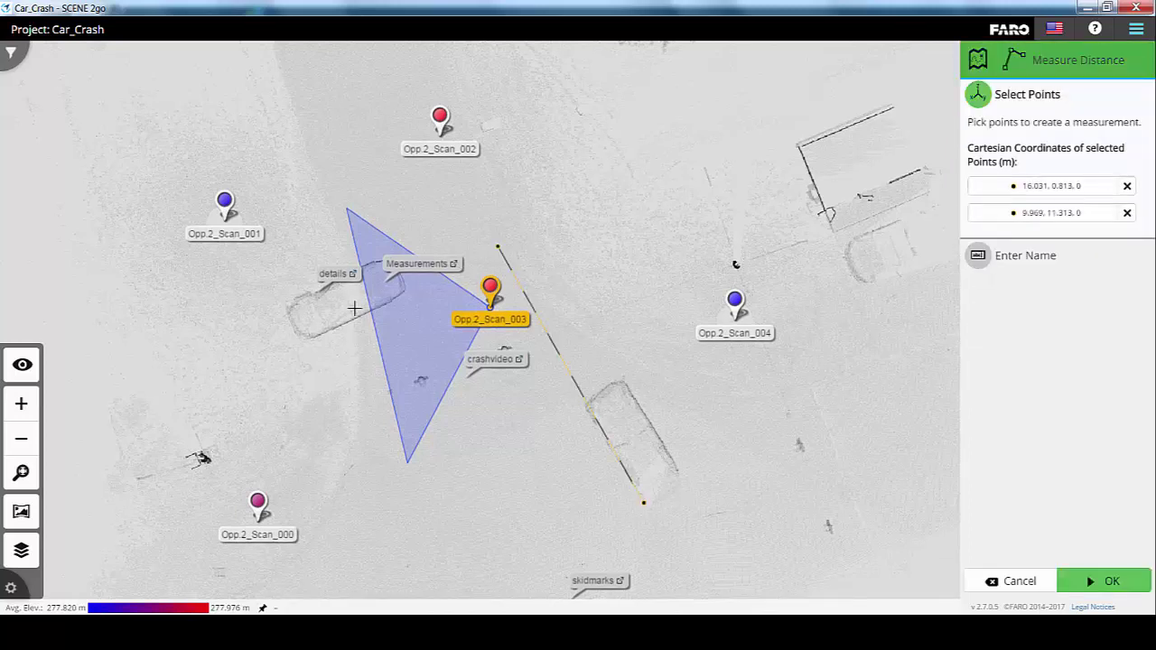
pyautogui.click(313, 337)
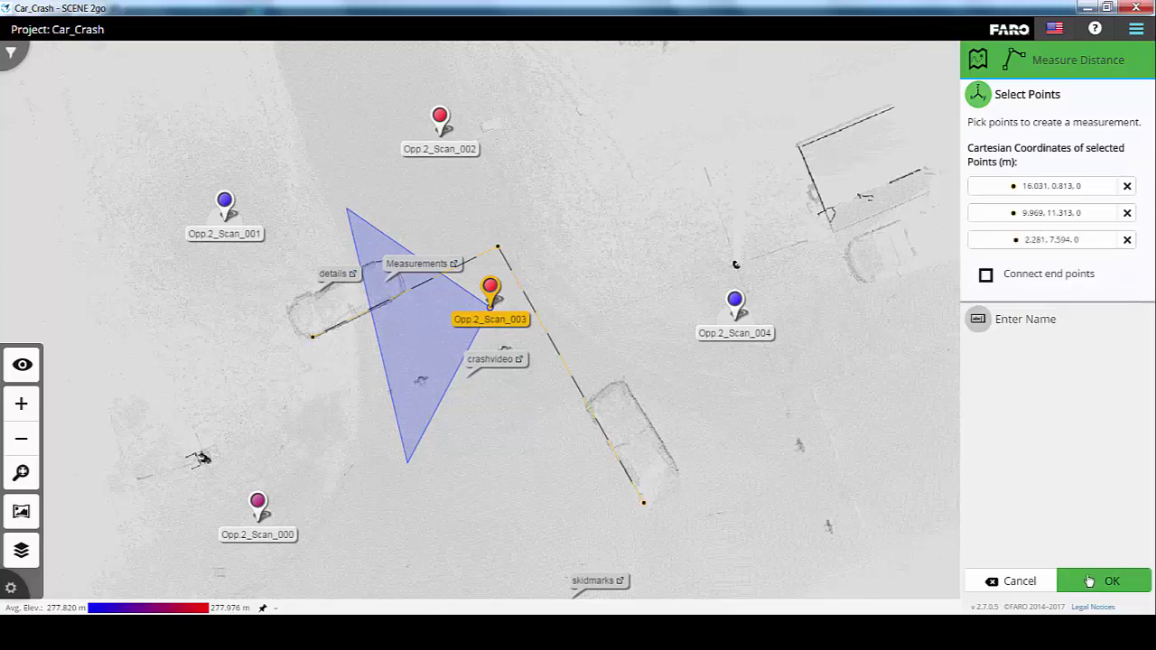
pyautogui.click(1100, 580)
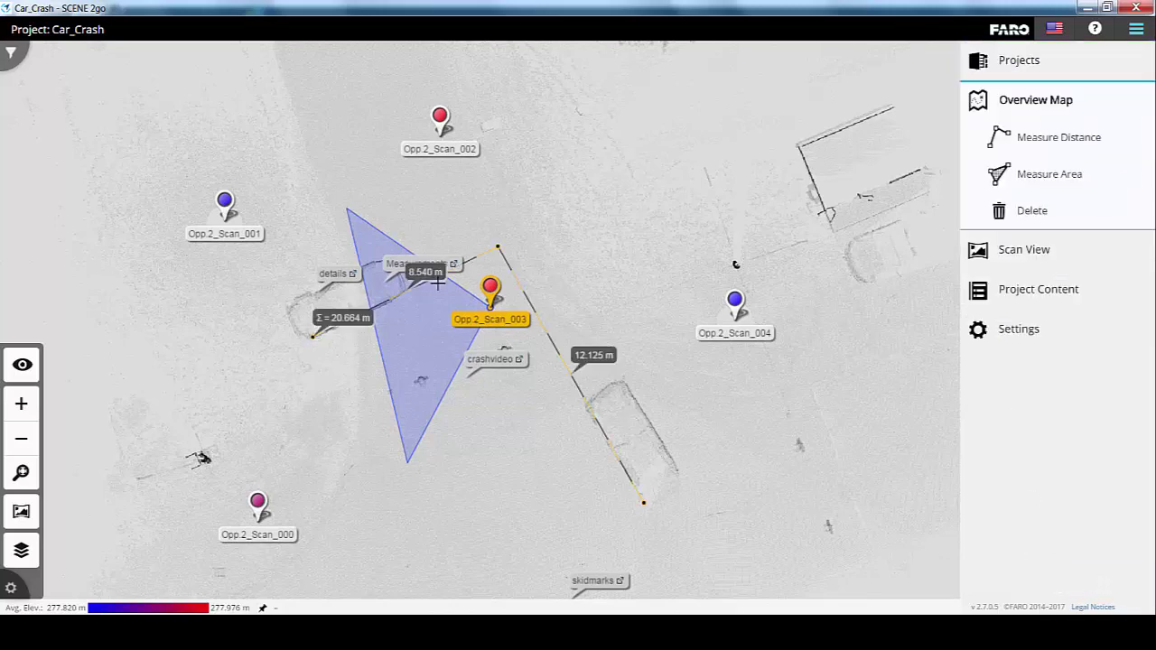
# - Show the measurement's angle, start-to-end and axis distances, and move the second segment's label and the angle label clear of the lines
pyautogui.moveTo(427, 271); pyautogui.dragTo(424, 340)
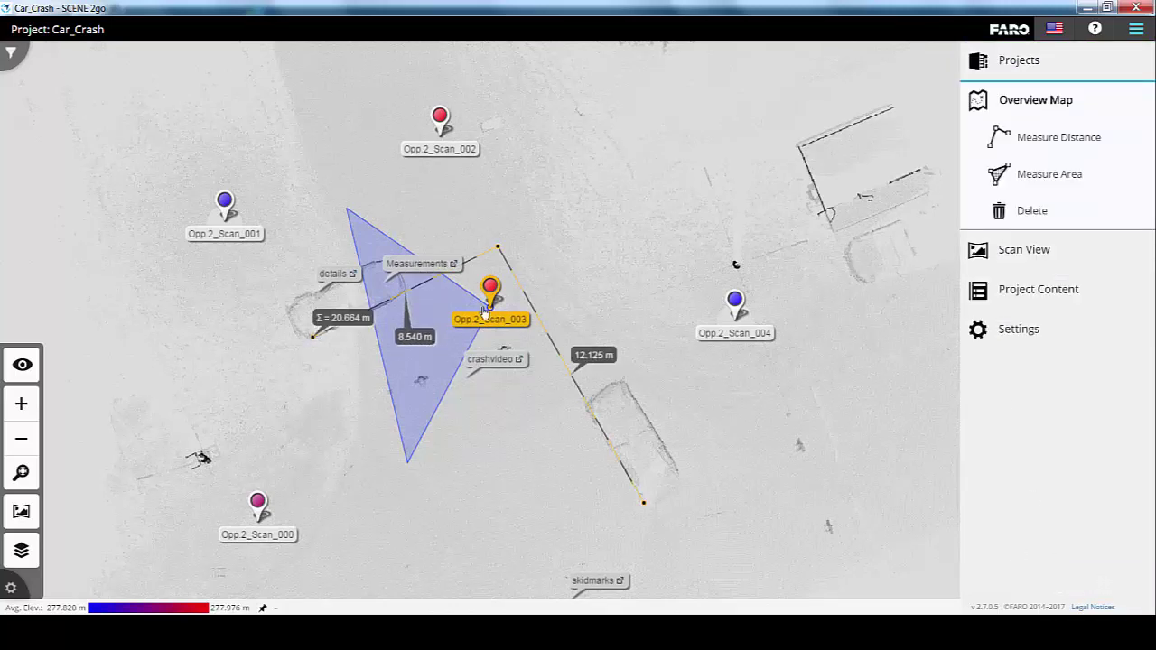
pyautogui.click(593, 355)
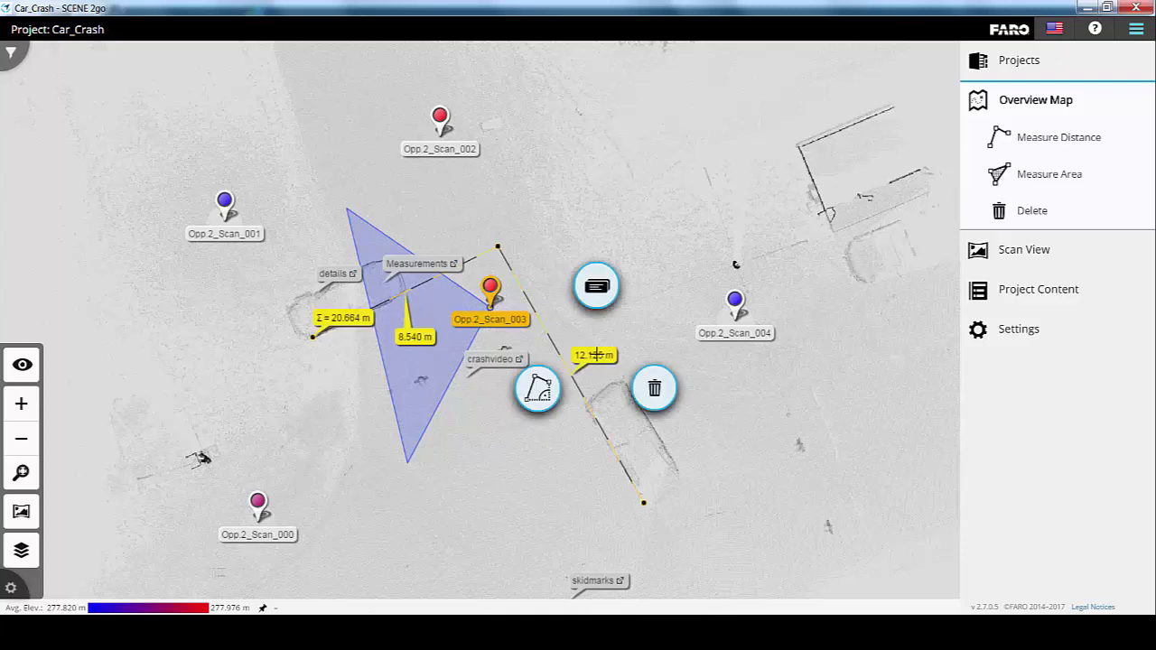
pyautogui.click(535, 393)
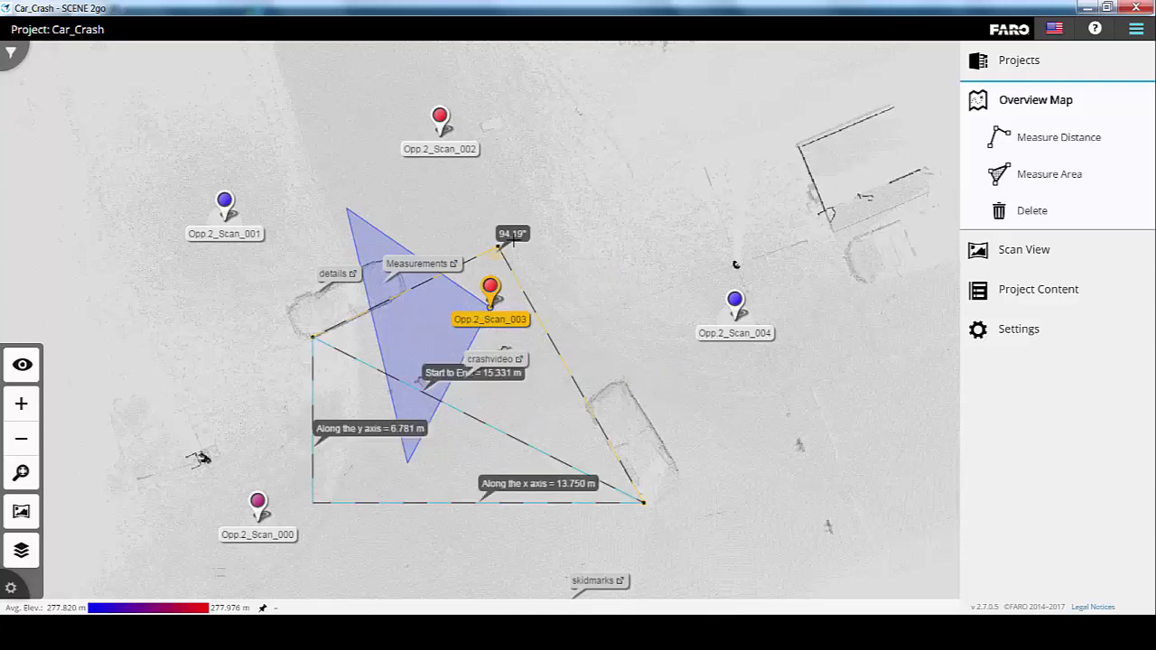
pyautogui.moveTo(517, 235); pyautogui.dragTo(549, 172)
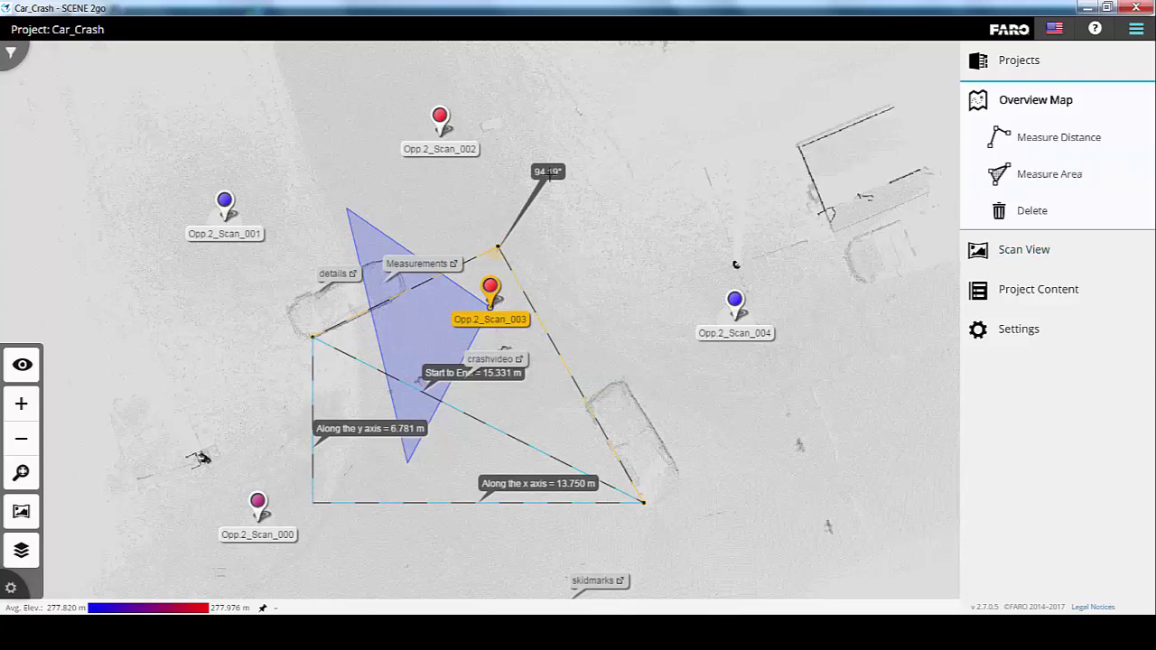
# - Delete the three-point distance measurement from the overview map
pyautogui.click(1034, 212)
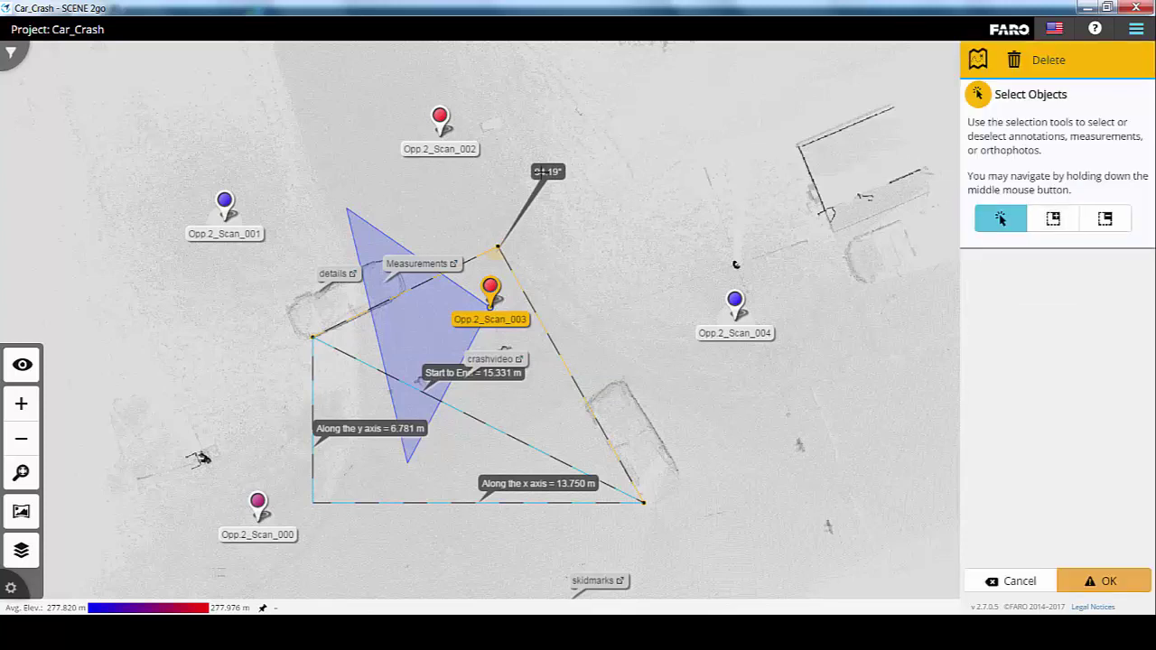
pyautogui.click(542, 173)
pyautogui.click(1111, 580)
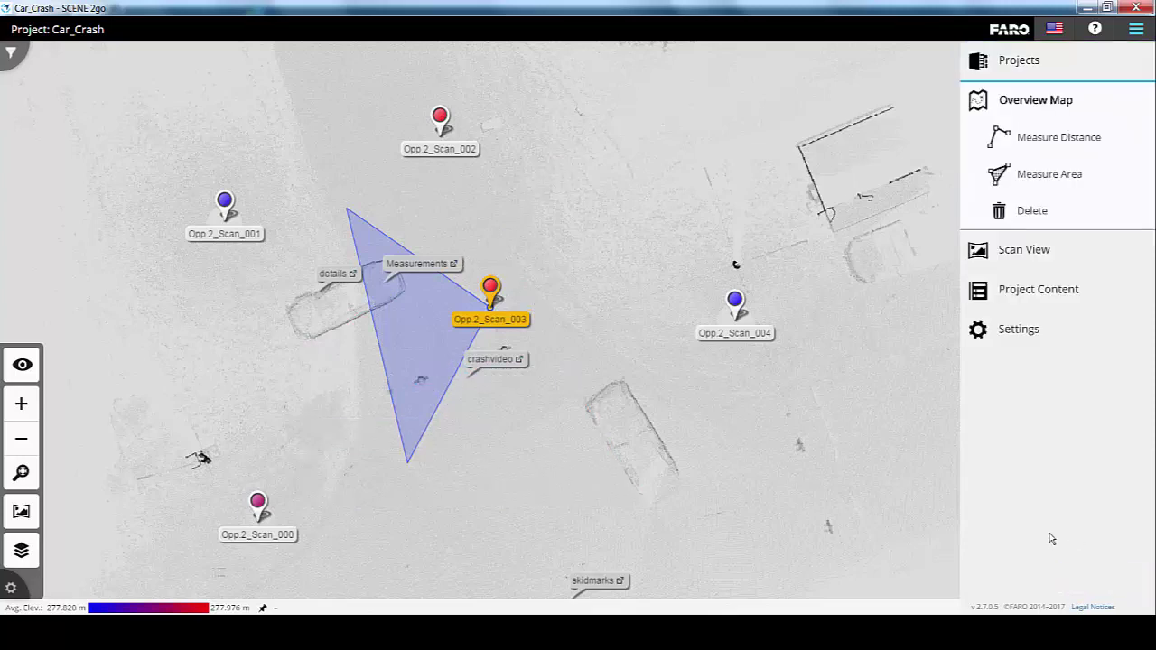